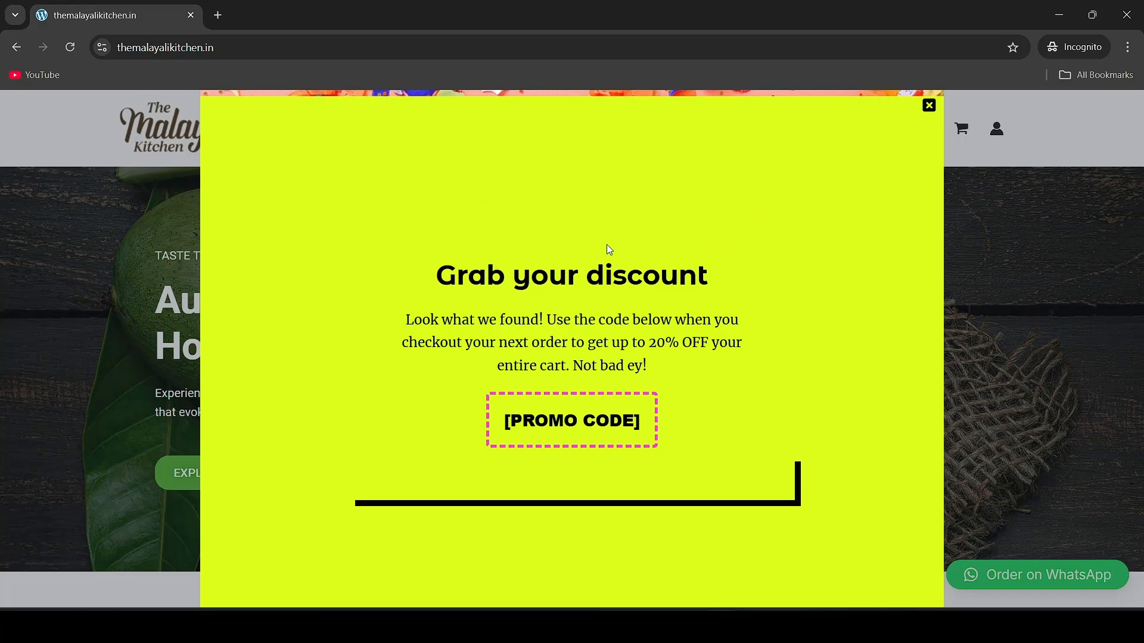
Switch to GetResponse, open the Forms and popups list and delete the unpublished untitled popup.
{"action": "key", "text": "alt+Tab"}
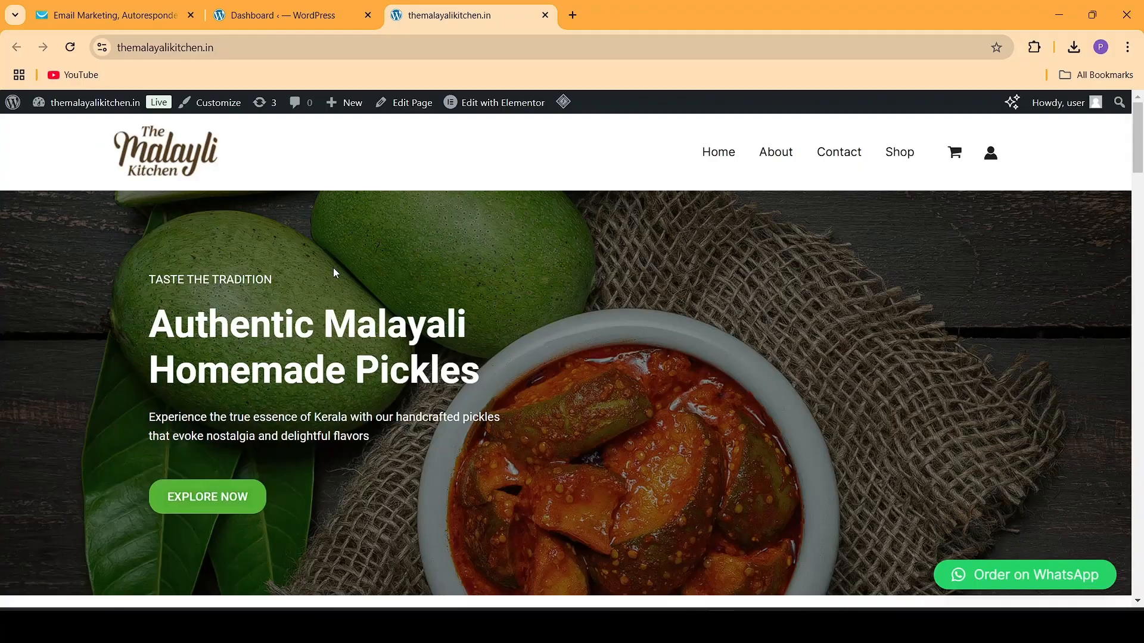
{"action": "left_click", "coordinate": [137, 18]}
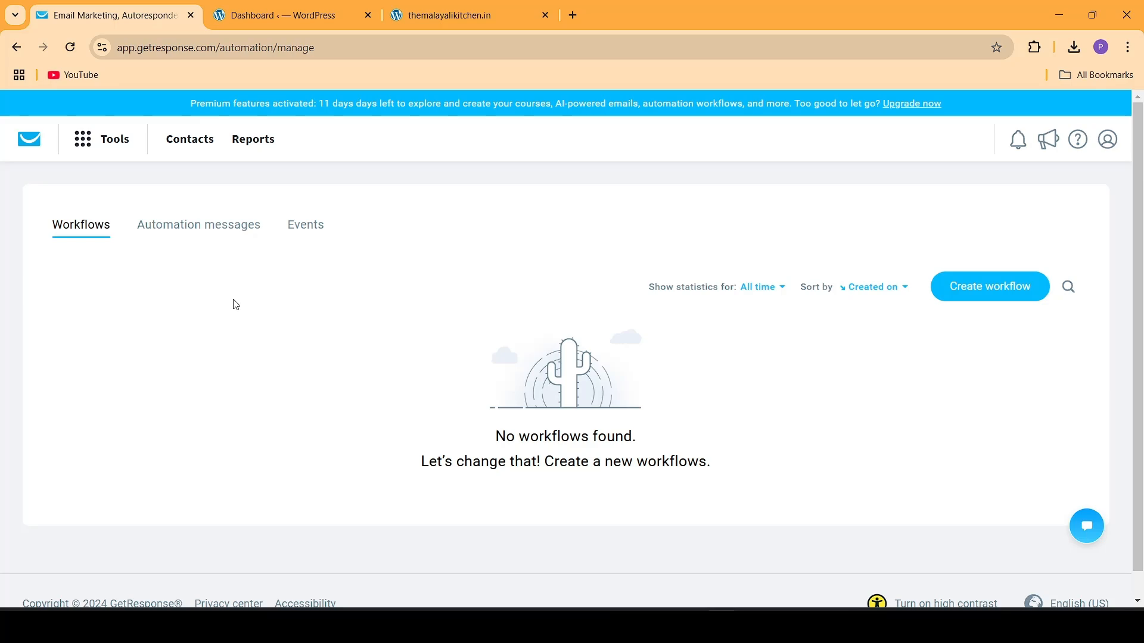
{"action": "left_click", "coordinate": [107, 146]}
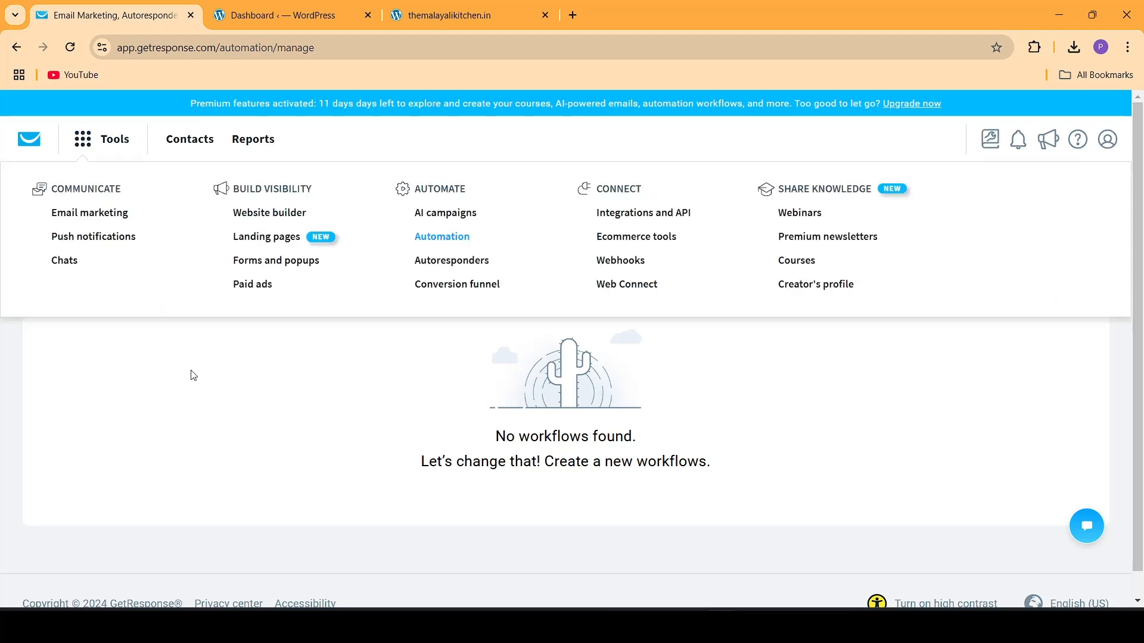
{"action": "left_click", "coordinate": [277, 260]}
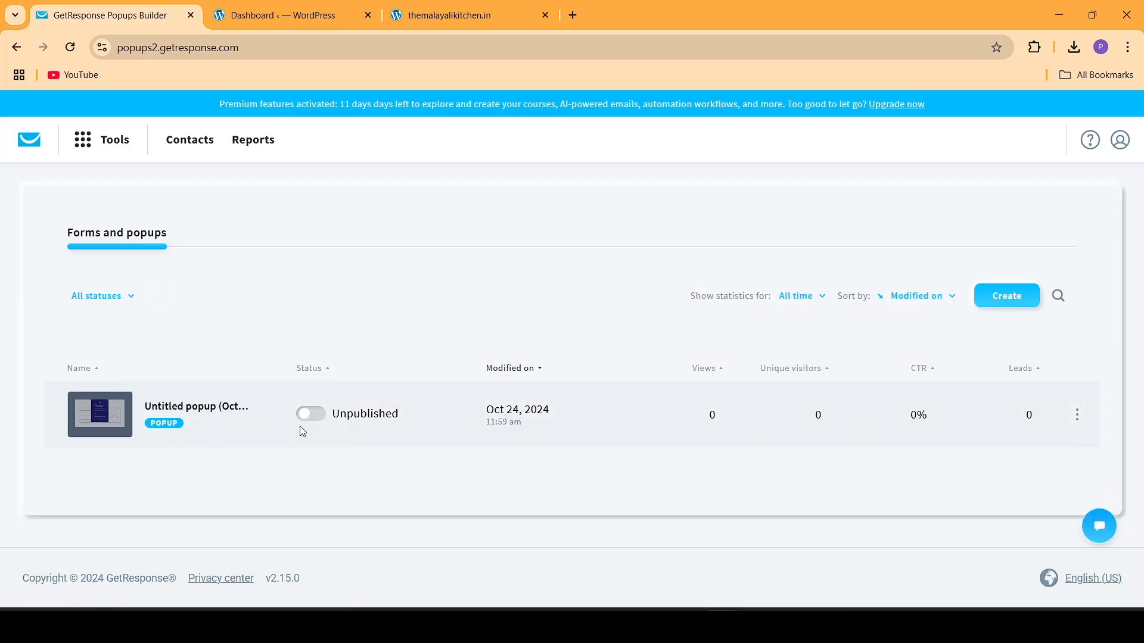
{"action": "left_click", "coordinate": [1077, 415]}
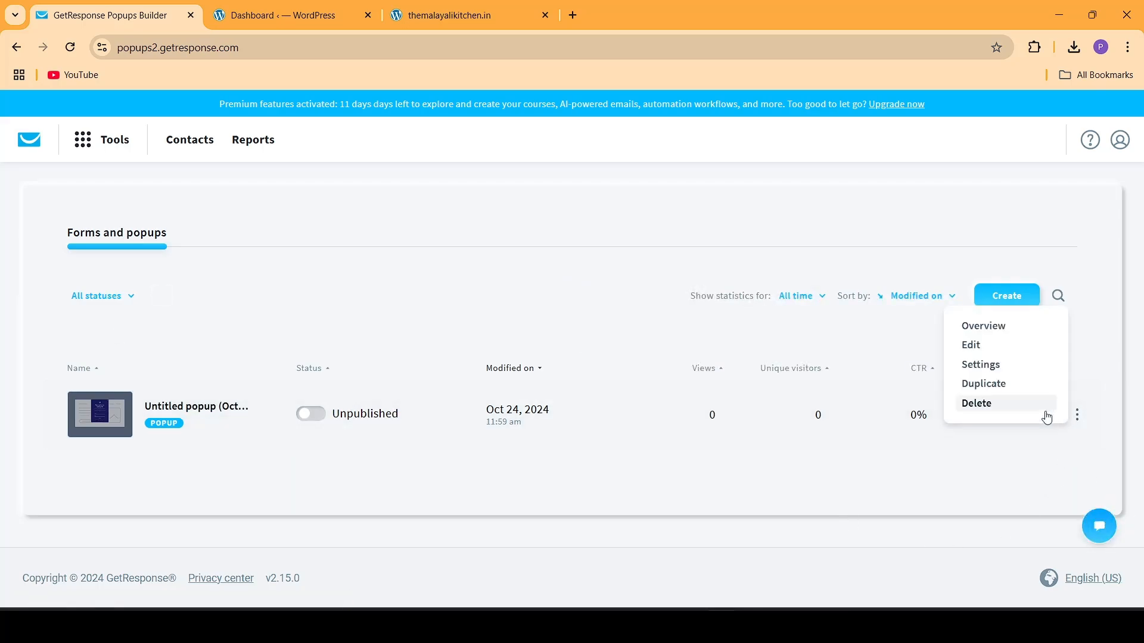
{"action": "left_click", "coordinate": [1007, 409]}
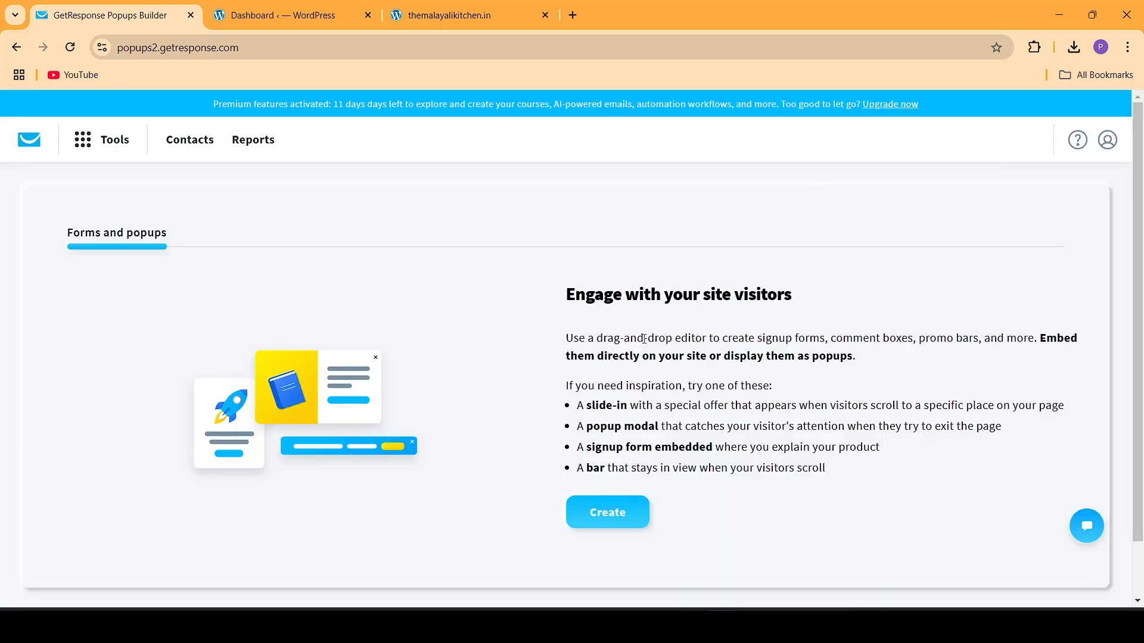
Create a new message displayed in a popup, using the predesigned template #109.
{"action": "left_click", "coordinate": [621, 514]}
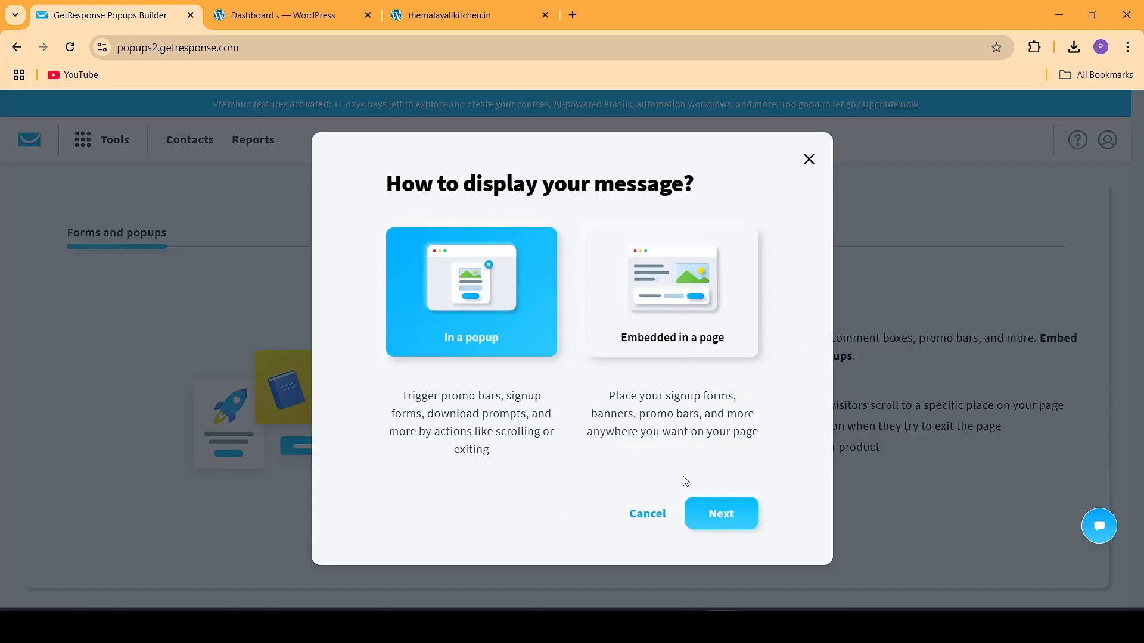
{"action": "left_click", "coordinate": [722, 516]}
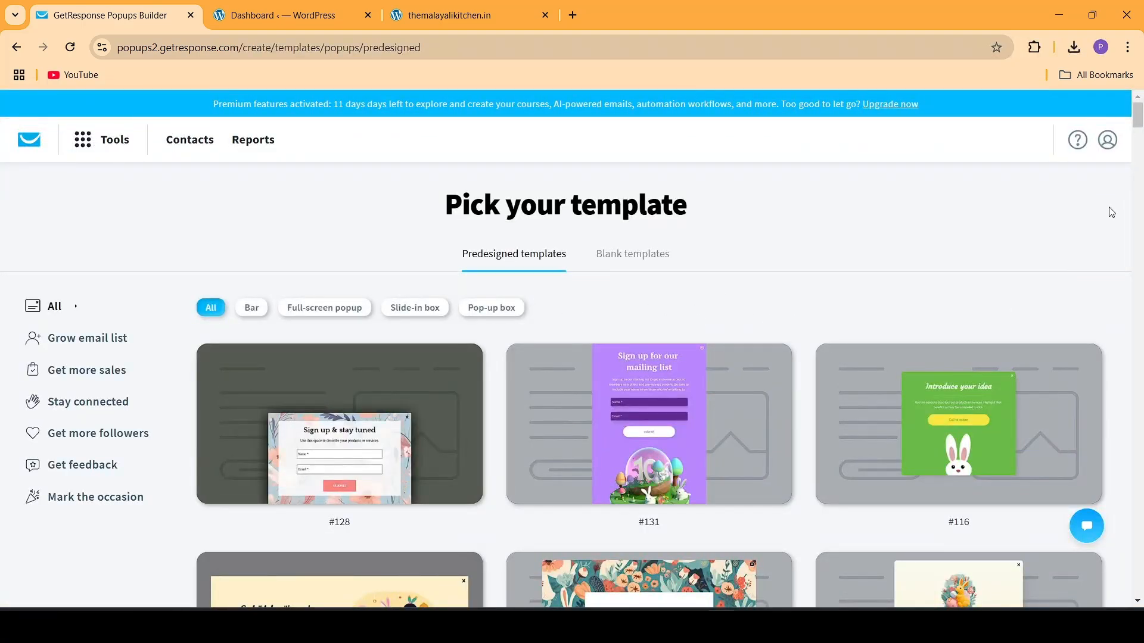
{"action": "left_click_drag", "start_coordinate": [1138, 114], "coordinate": [1138, 236]}
{"action": "mouse_move", "coordinate": [960, 224]}
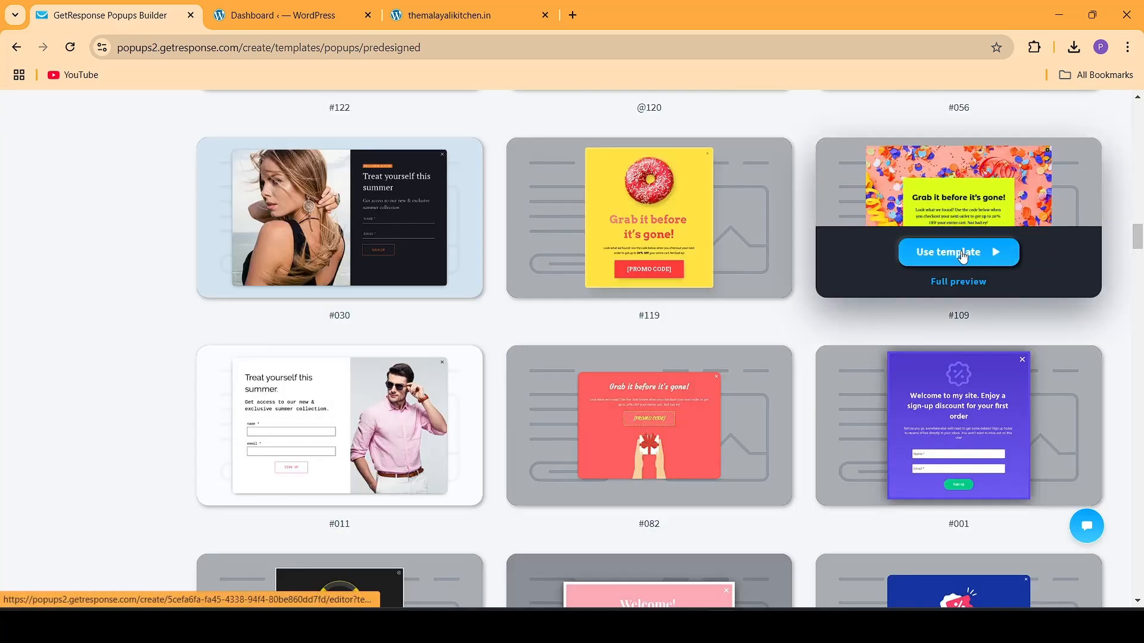
{"action": "left_click", "coordinate": [964, 258]}
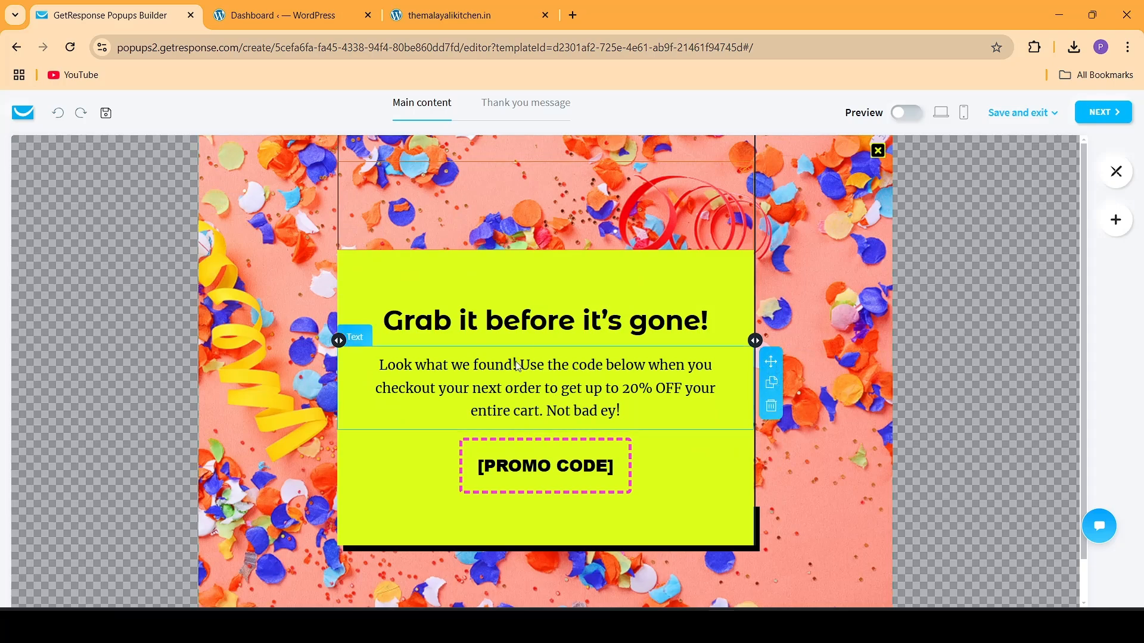
Replace the popup's heading text with "Grab your discount" and close the element settings.
{"action": "left_click", "coordinate": [459, 320]}
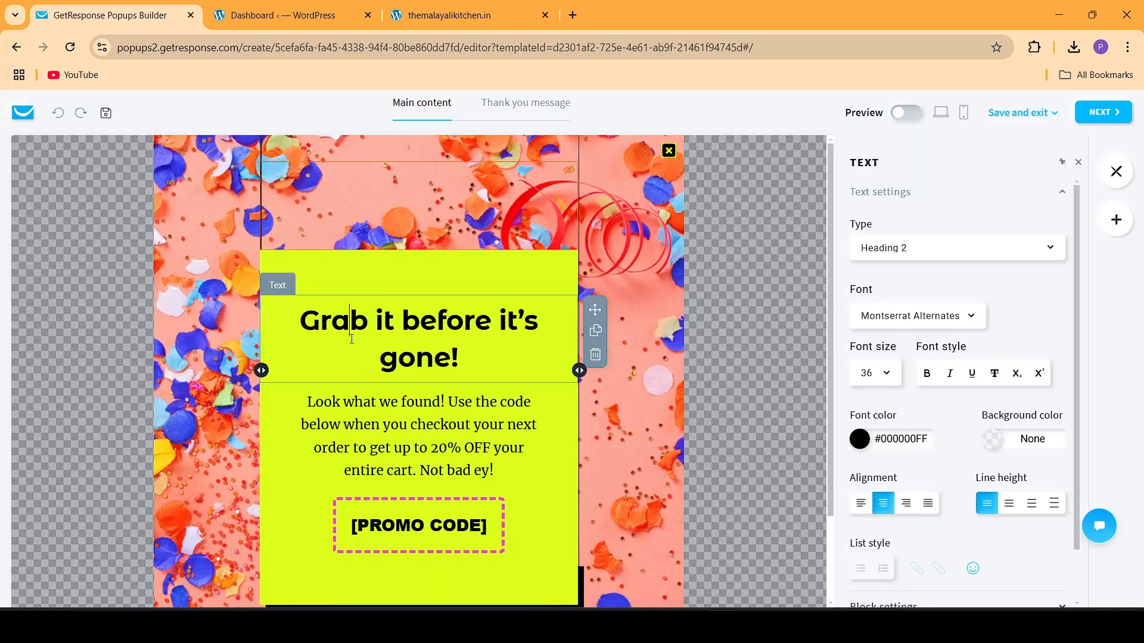
{"action": "triple_click", "coordinate": [351, 340]}
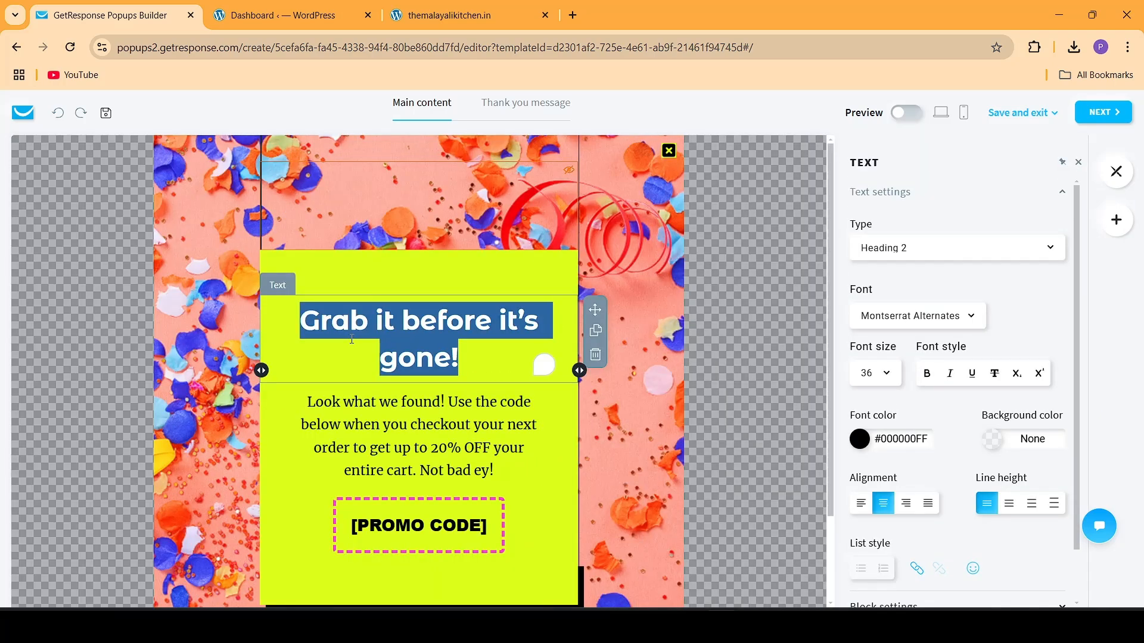
{"action": "key", "text": "BackSpace"}
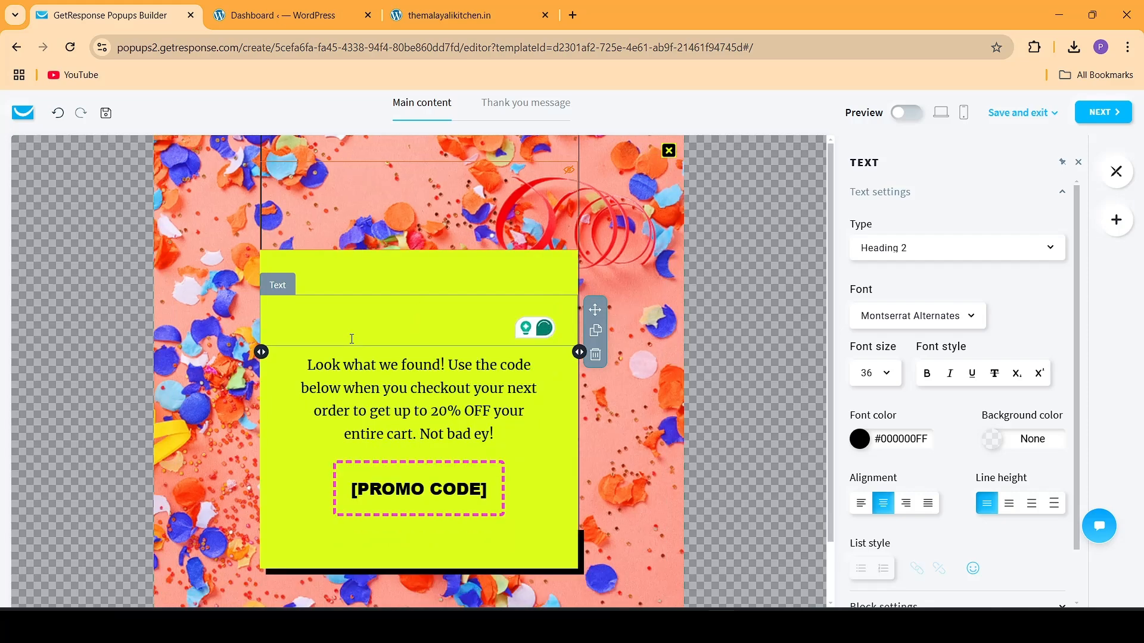
{"action": "type", "text": "Grs"}
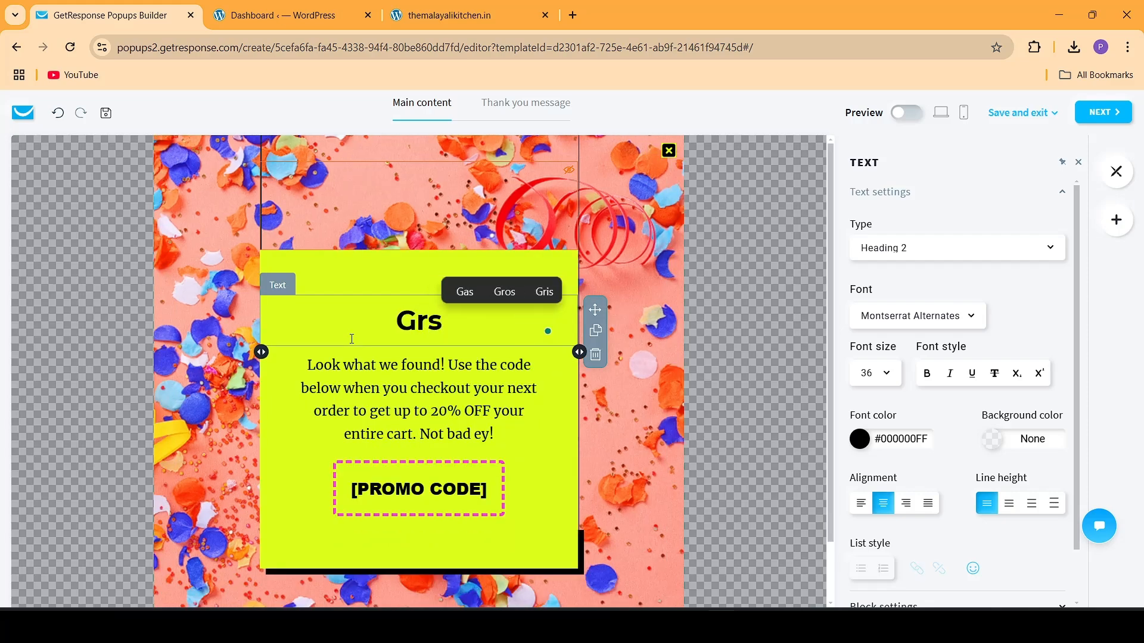
{"action": "key", "text": "BackSpace"}
{"action": "type", "text": "ab youfr"}
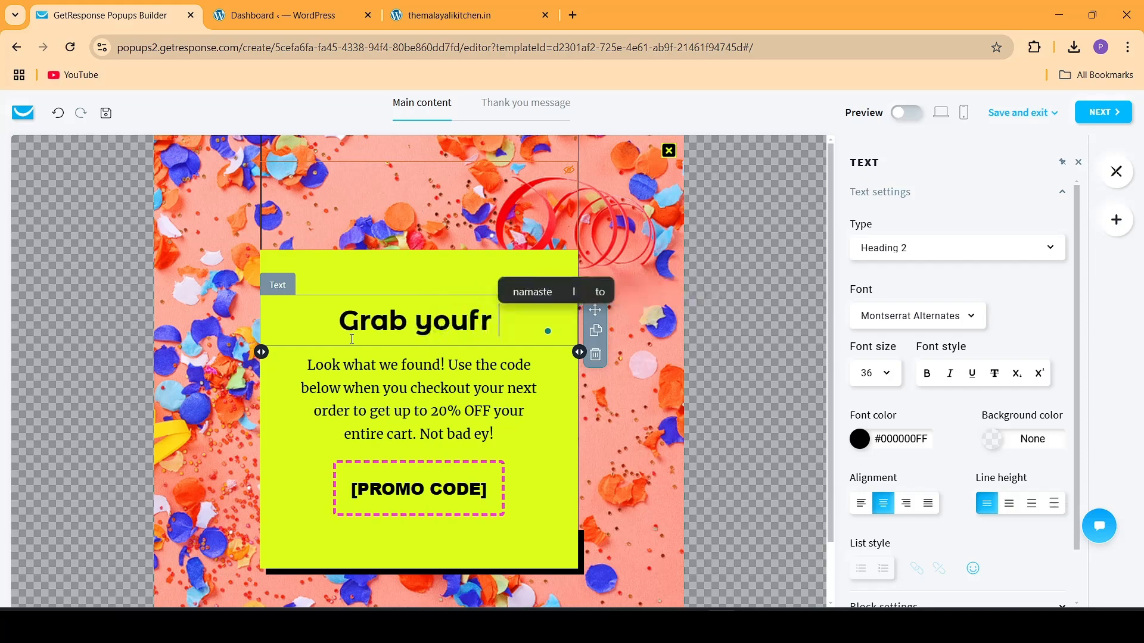
{"action": "key", "text": "BackSpace"}
{"action": "key", "text": "BackSpace"}
{"action": "type", "text": "r disc"}
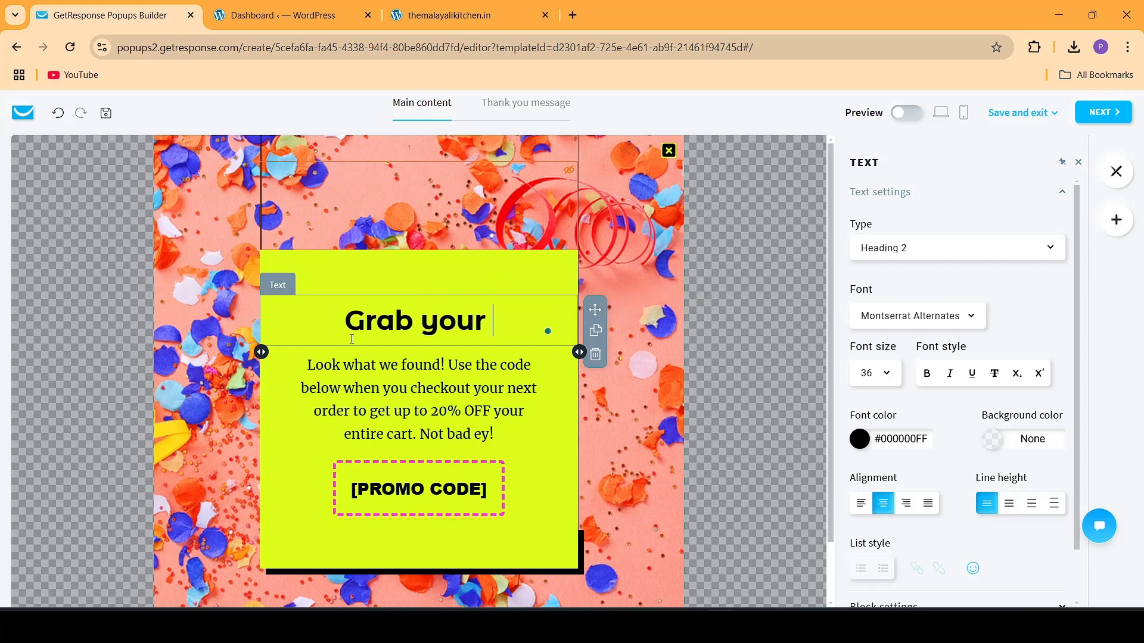
{"action": "type", "text": "ount"}
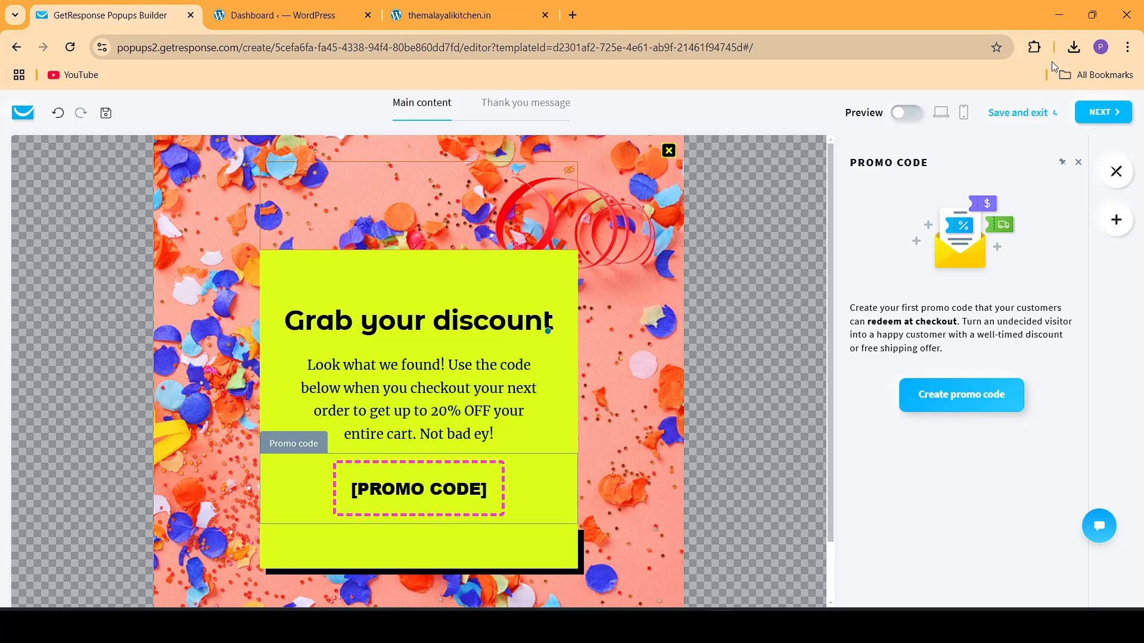
{"action": "left_click", "coordinate": [1078, 162]}
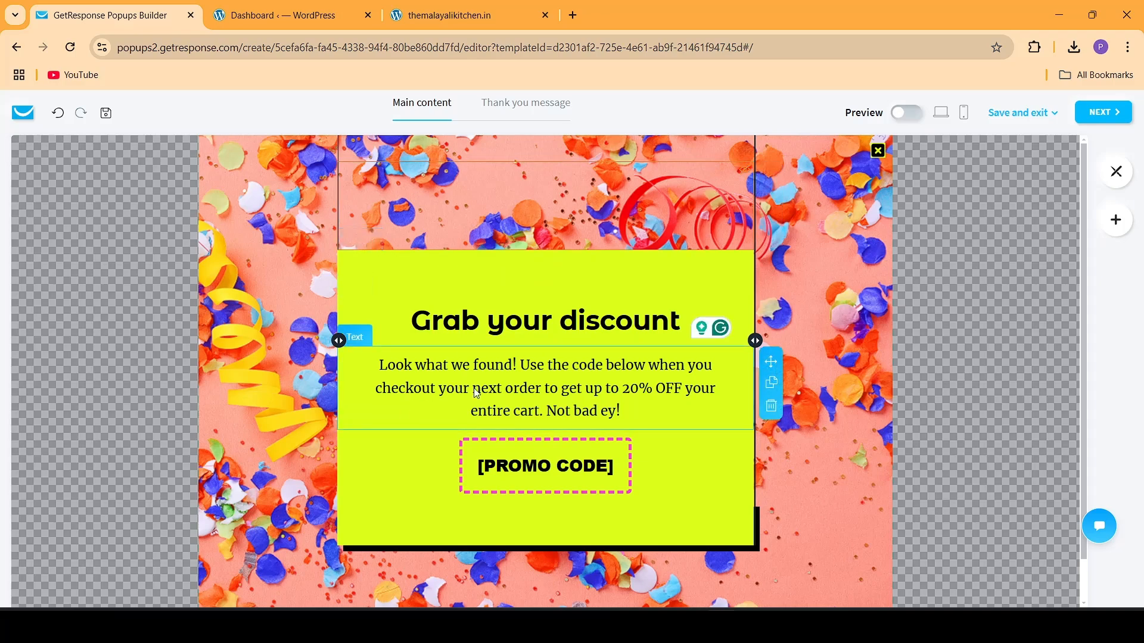
Continue to the display rules and save the audience as all visitors, all devices and all countries.
{"action": "left_click", "coordinate": [1108, 118]}
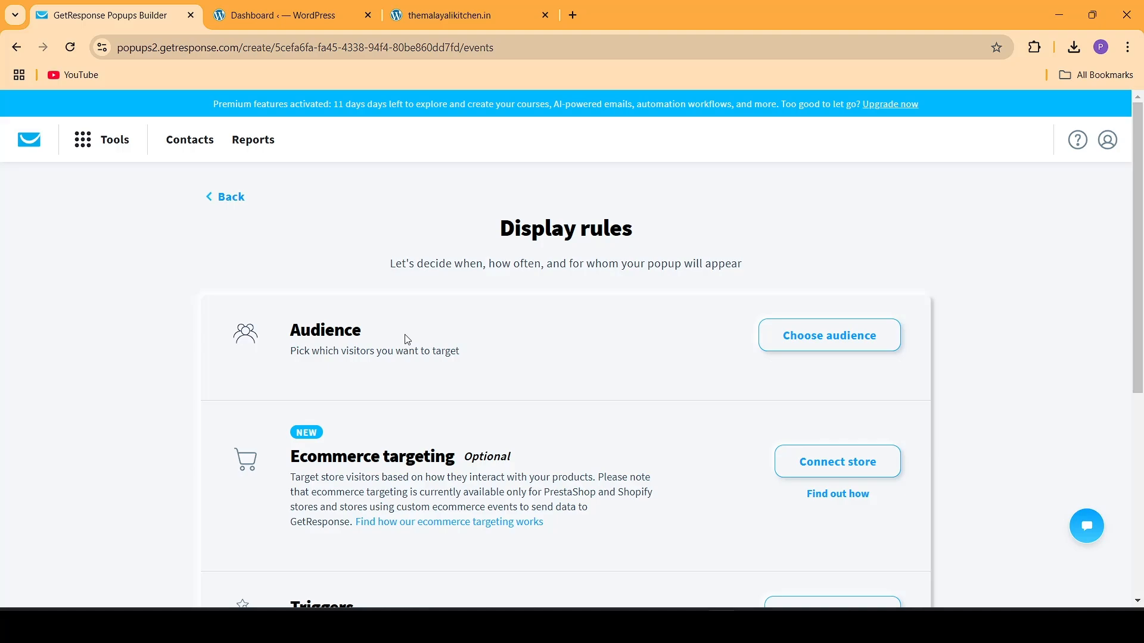
{"action": "left_click", "coordinate": [830, 335]}
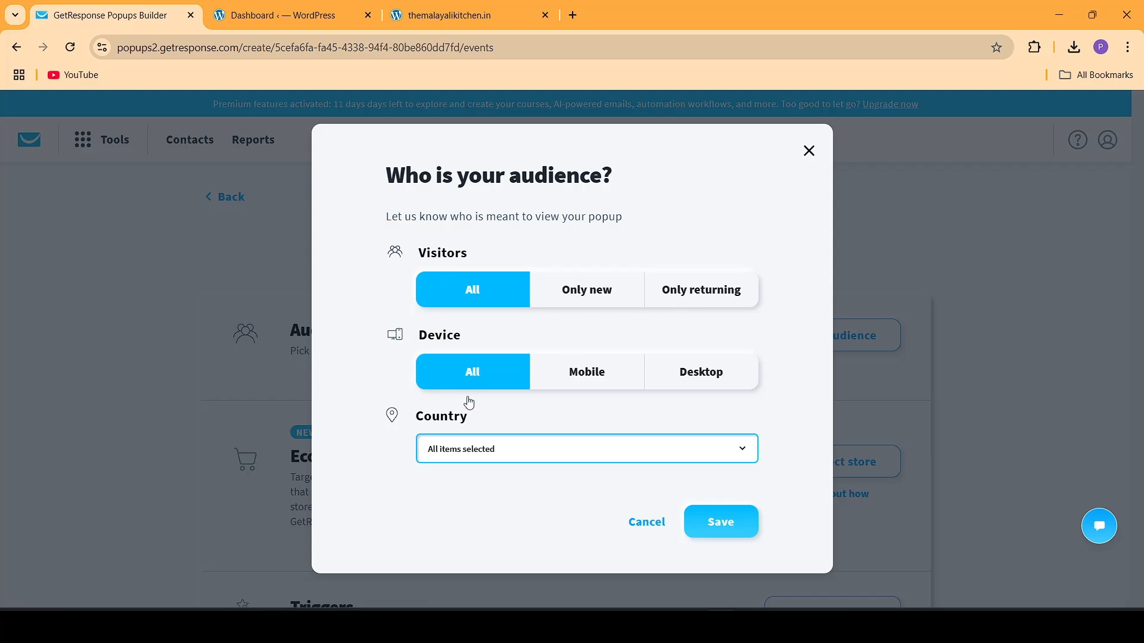
{"action": "left_click", "coordinate": [490, 460]}
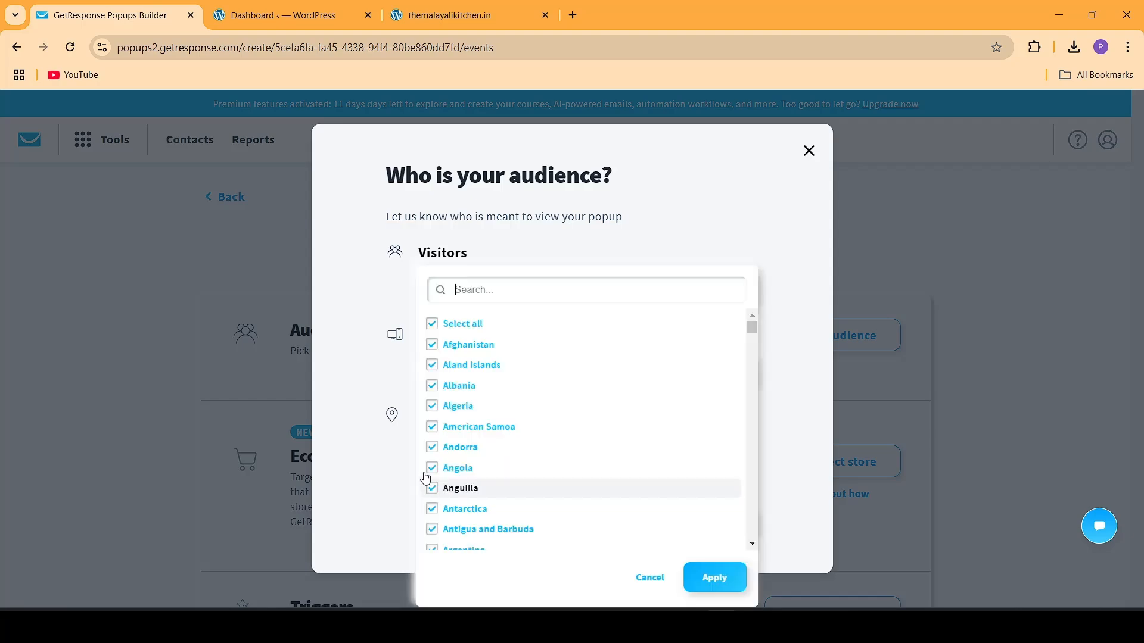
{"action": "left_click", "coordinate": [388, 399]}
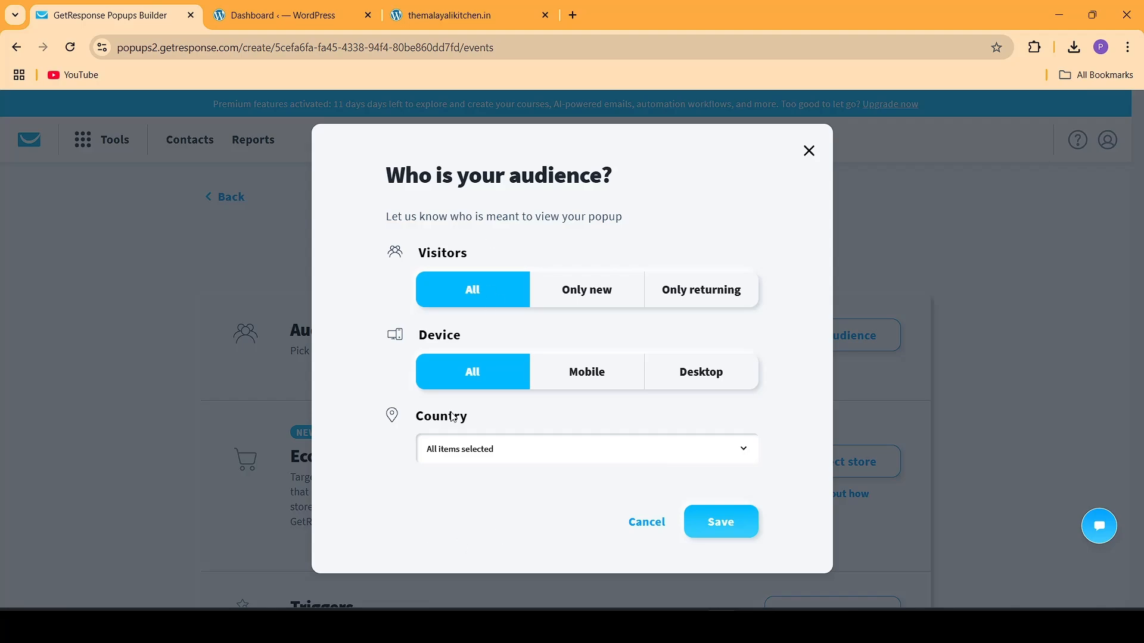
{"action": "left_click", "coordinate": [740, 525]}
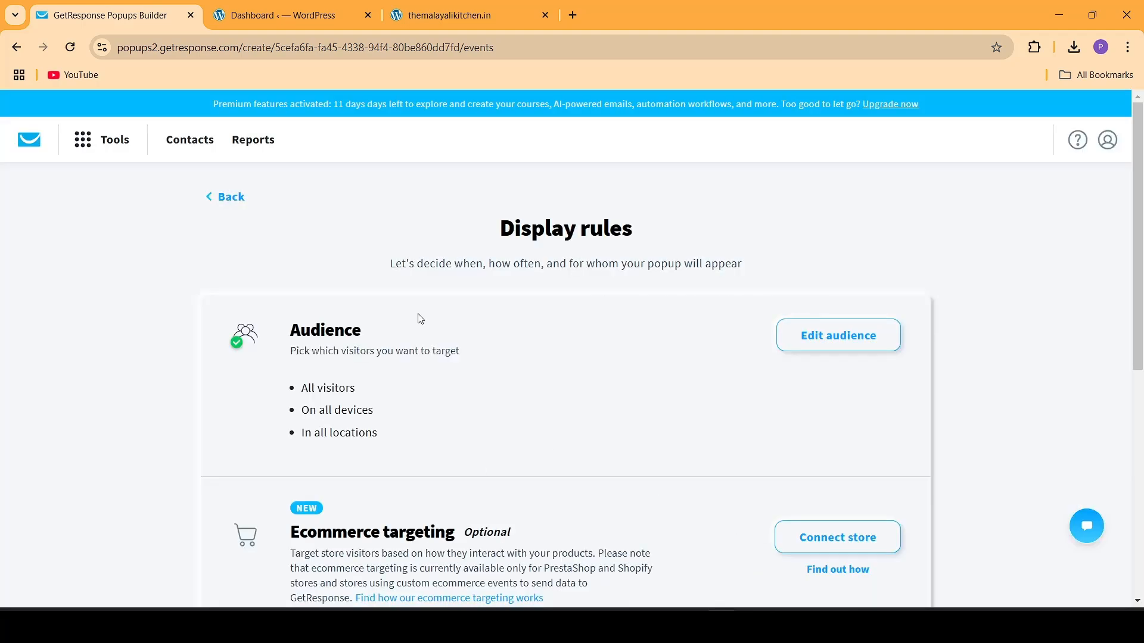
Set the popup to trigger after more than 10 seconds on the page and save the trigger.
{"action": "left_click_drag", "start_coordinate": [1134, 220], "coordinate": [1134, 453]}
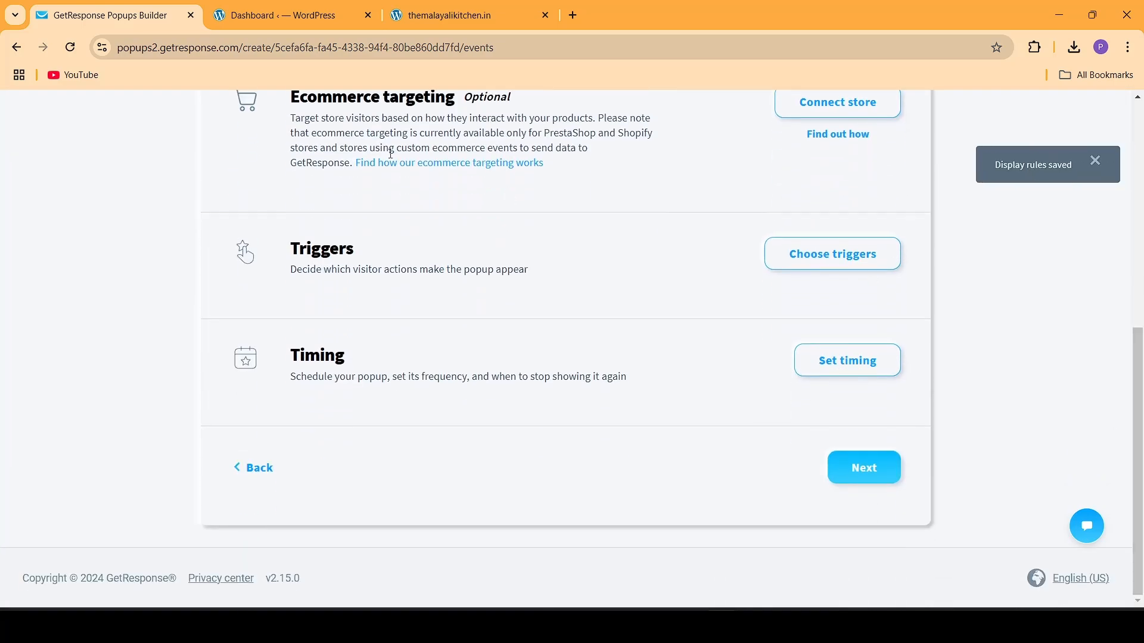
{"action": "left_click", "coordinate": [811, 257]}
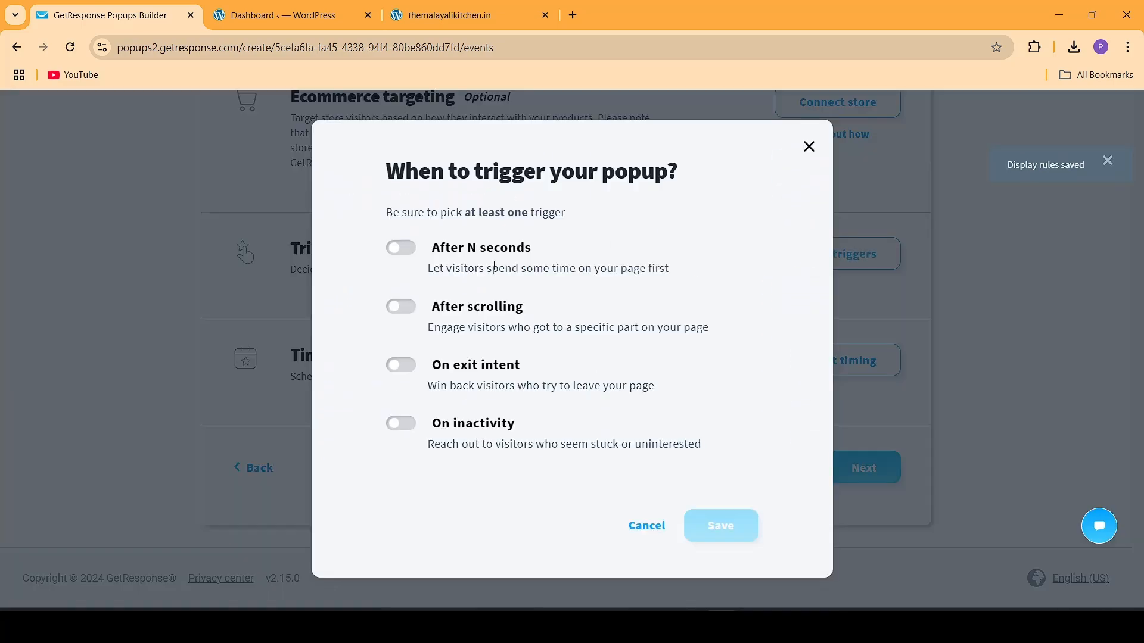
{"action": "left_click", "coordinate": [406, 248]}
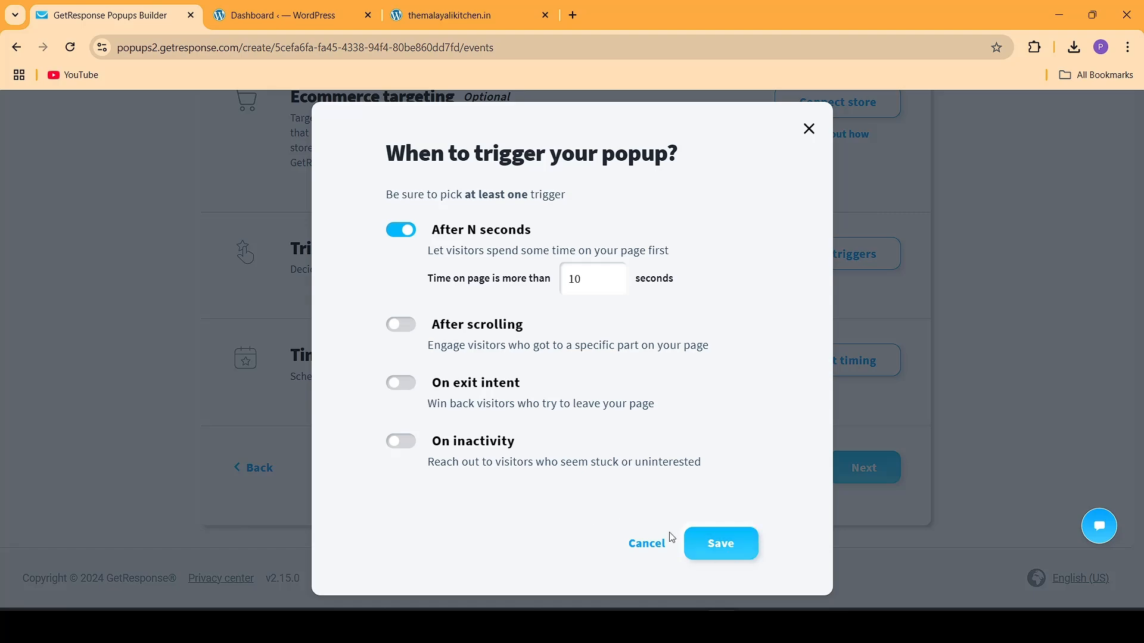
{"action": "left_click", "coordinate": [721, 543]}
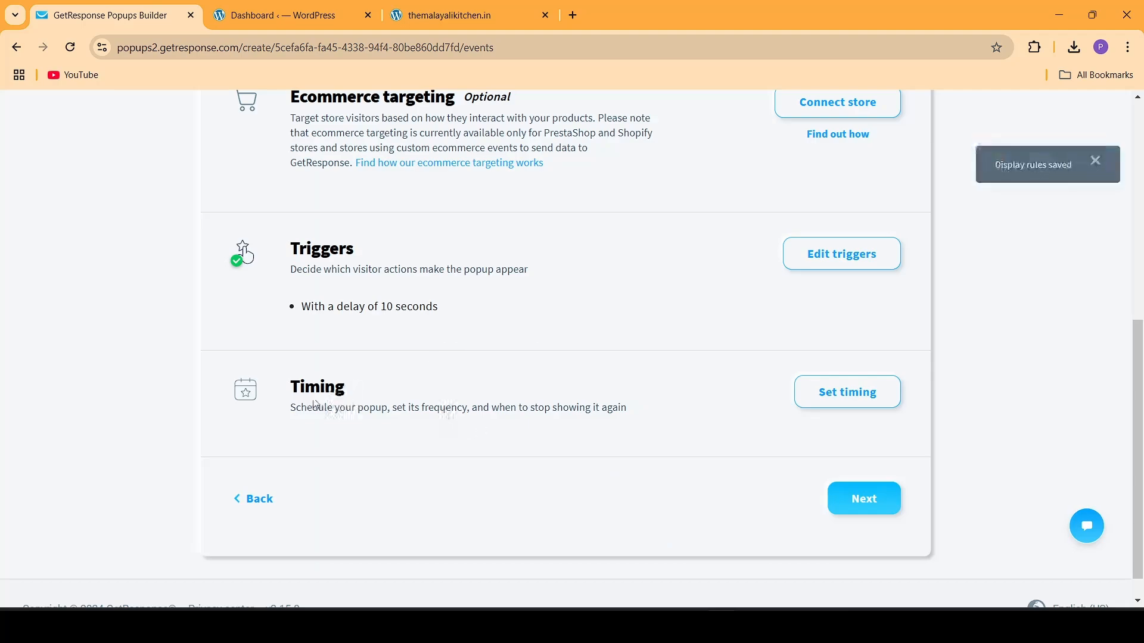
Save the timing as display immediately after publishing and always display again to visitors, and continue to the popup settings.
{"action": "left_click", "coordinate": [825, 395]}
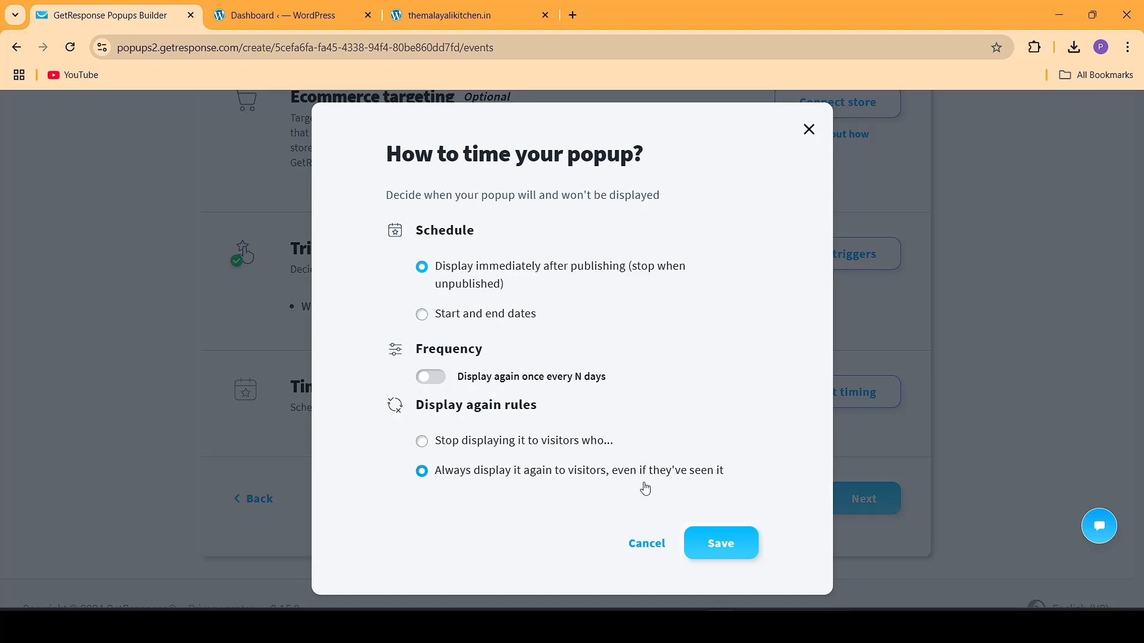
{"action": "left_click", "coordinate": [722, 545]}
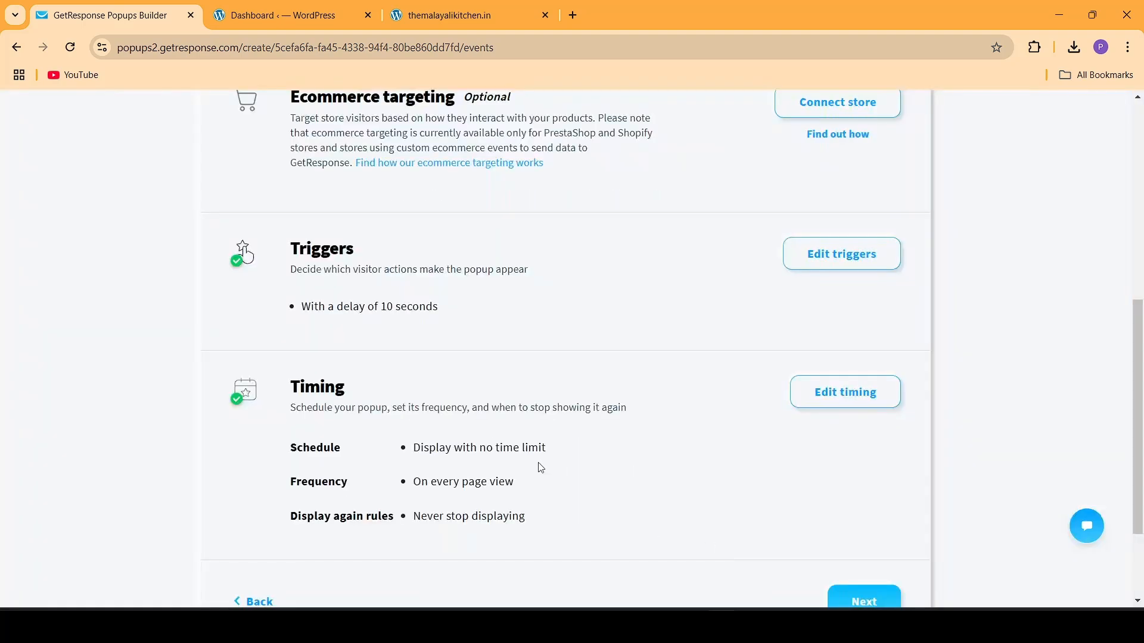
{"action": "scroll", "coordinate": [541, 468], "scroll_direction": "down", "scroll_amount": 3}
{"action": "left_click", "coordinate": [862, 466]}
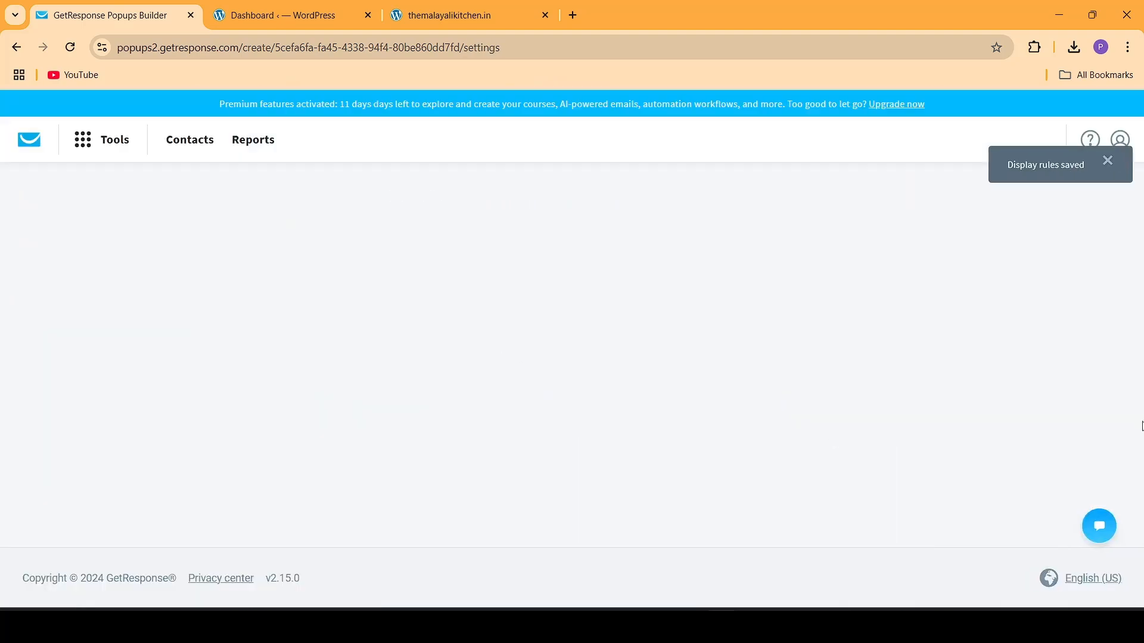
Dismiss the saved-rules notification and rename the popup as "New Popup".
{"action": "left_click", "coordinate": [1105, 162]}
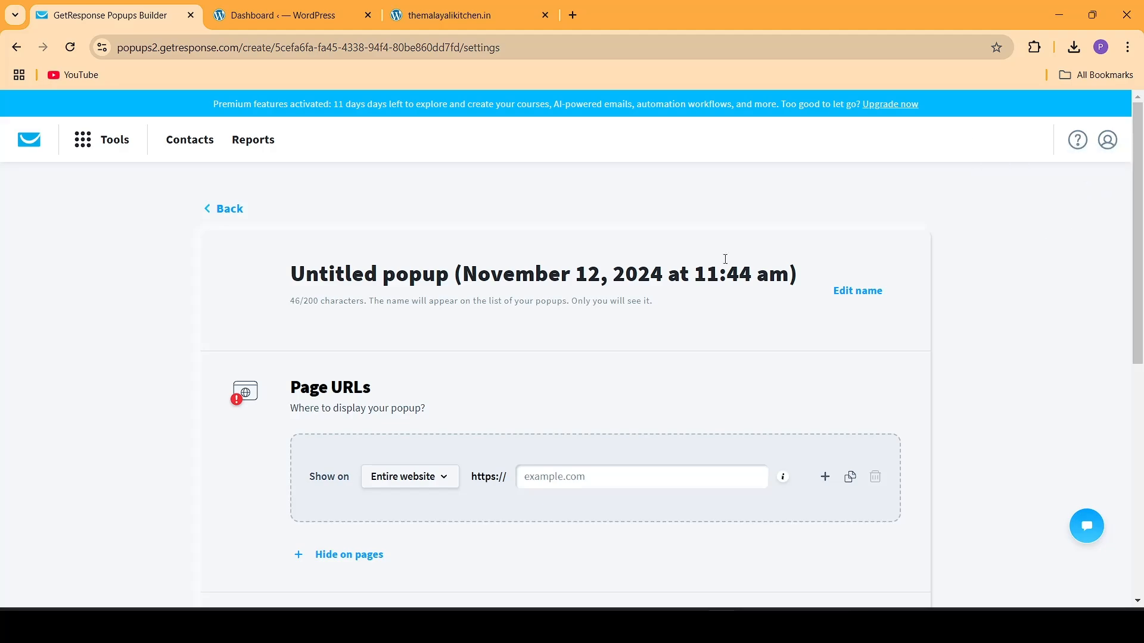
{"action": "left_click", "coordinate": [849, 293]}
{"action": "left_click_drag", "start_coordinate": [800, 279], "coordinate": [294, 266]}
{"action": "type", "text": "New Popup"}
Copy the website's address and set the popup to show on the entire website themalayalikitchen.in/.
{"action": "scroll", "coordinate": [409, 414], "scroll_direction": "down", "scroll_amount": 2}
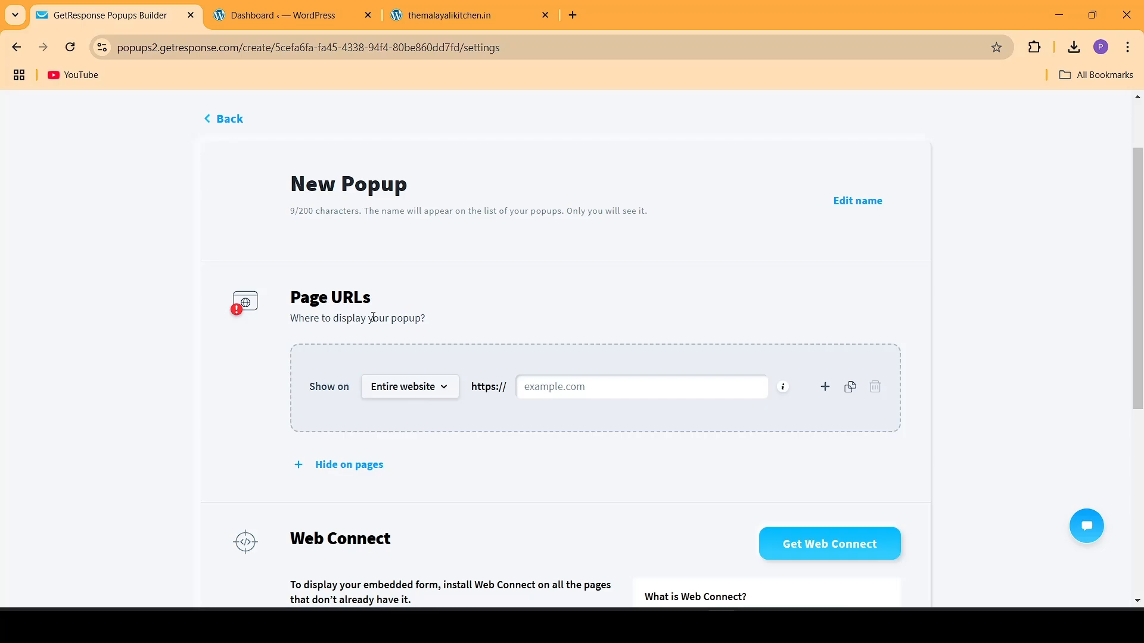
{"action": "left_click", "coordinate": [450, 14]}
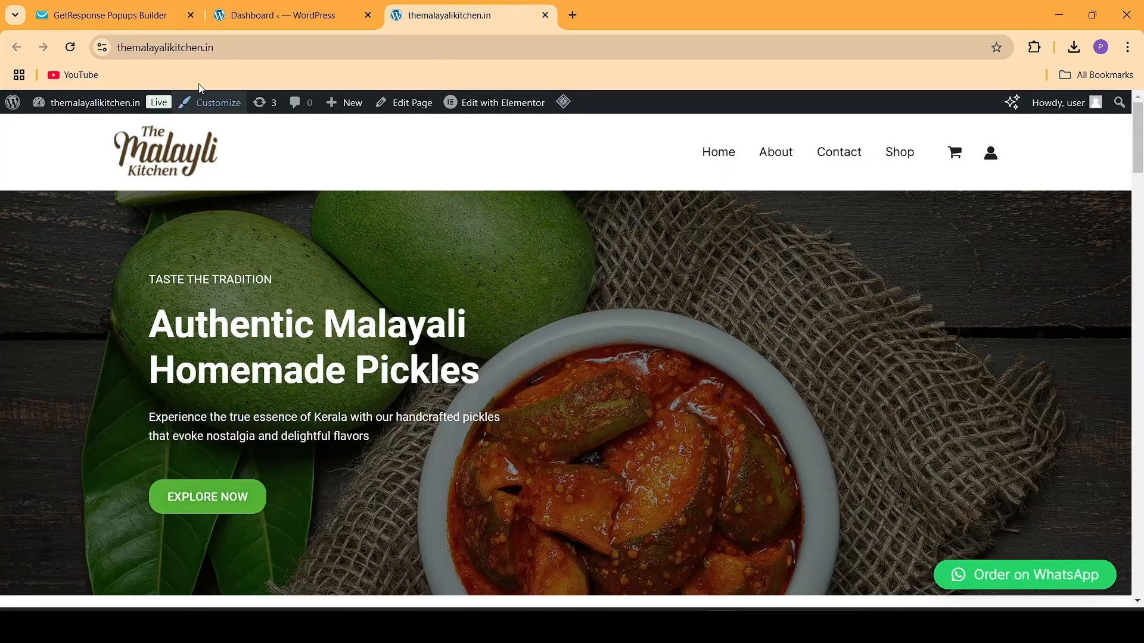
{"action": "left_click", "coordinate": [263, 48]}
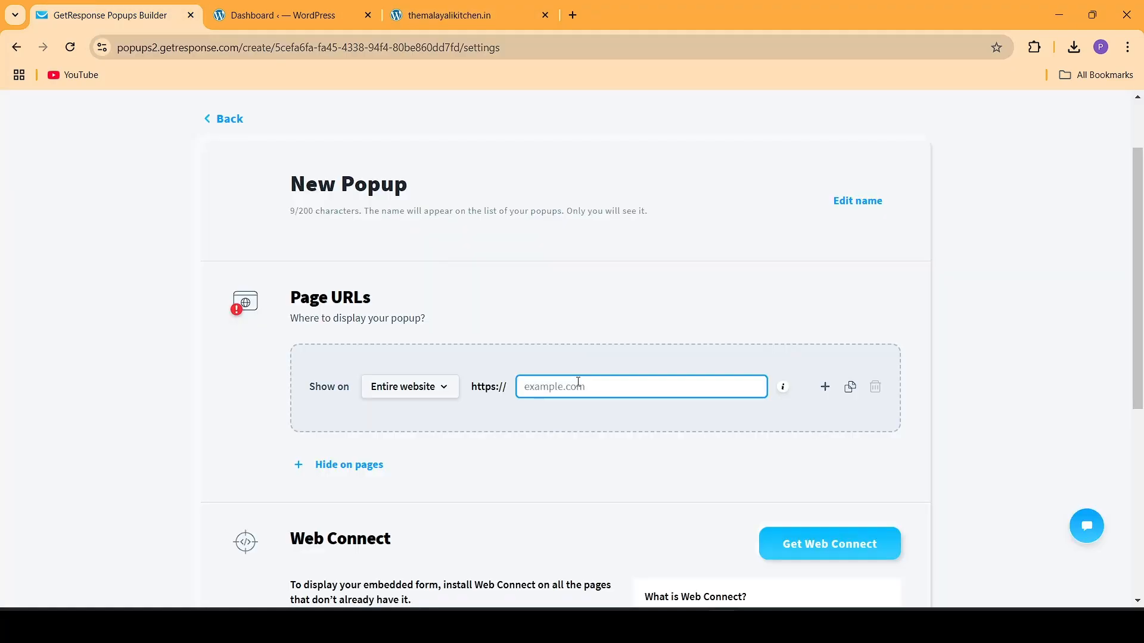
{"action": "type", "text": "themalayalikitchen.in/"}
{"action": "scroll", "coordinate": [804, 459], "scroll_direction": "down", "scroll_amount": 5}
{"action": "left_click", "coordinate": [512, 426]}
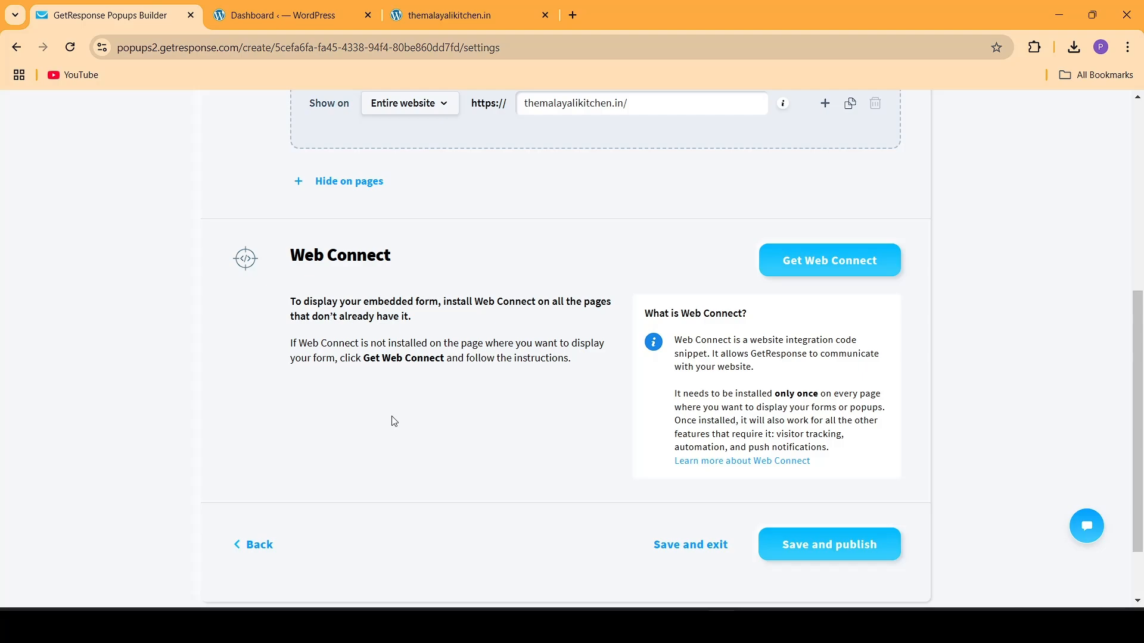
Get the Web Connect code and copy its script block, leaving out the surrounding GetResponse Analytics comments.
{"action": "left_click", "coordinate": [837, 268]}
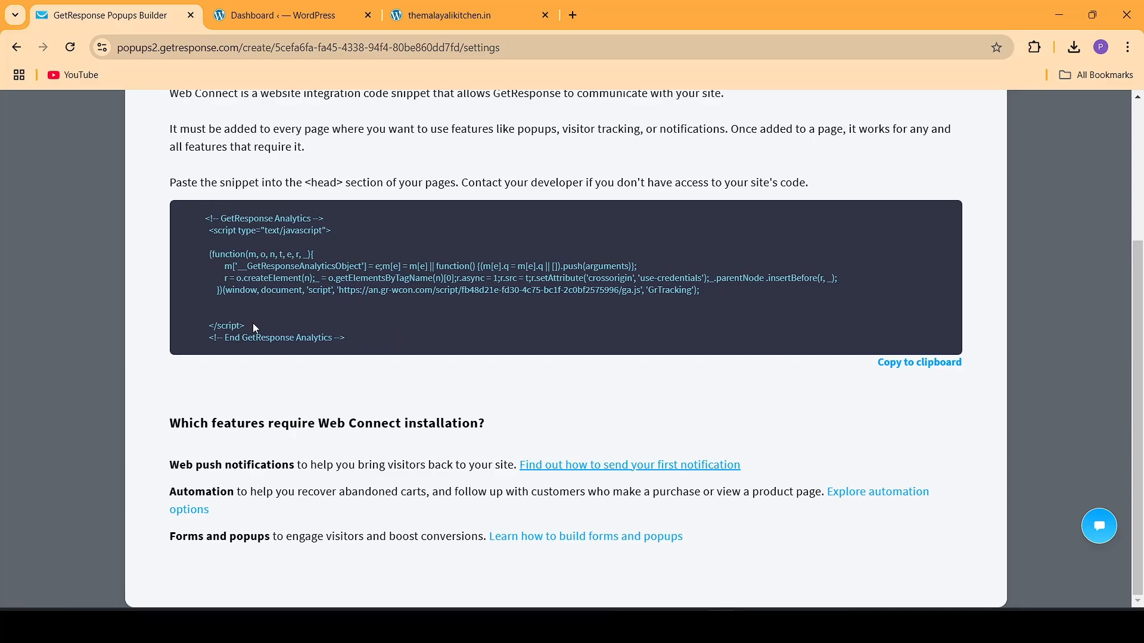
{"action": "left_click_drag", "start_coordinate": [253, 324], "coordinate": [209, 231]}
{"action": "key", "text": "ctrl+c"}
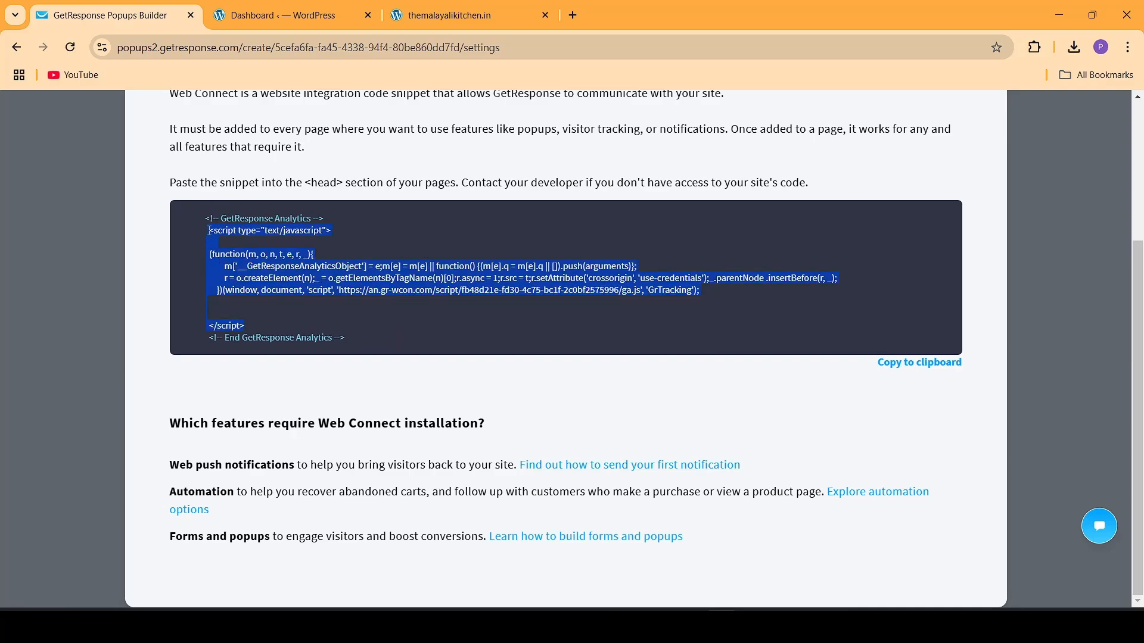
Switch to the WordPress dashboard and search the plugins available to add for "insert headers".
{"action": "left_click", "coordinate": [320, 12]}
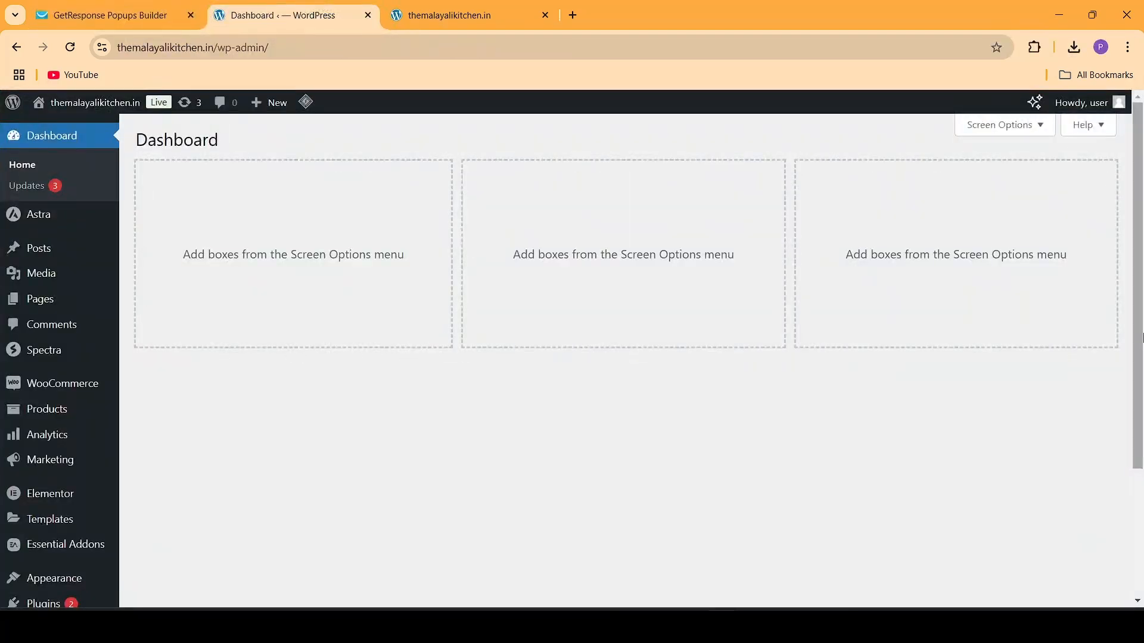
{"action": "scroll", "coordinate": [32, 346], "scroll_direction": "down", "scroll_amount": 3}
{"action": "mouse_move", "coordinate": [53, 431]}
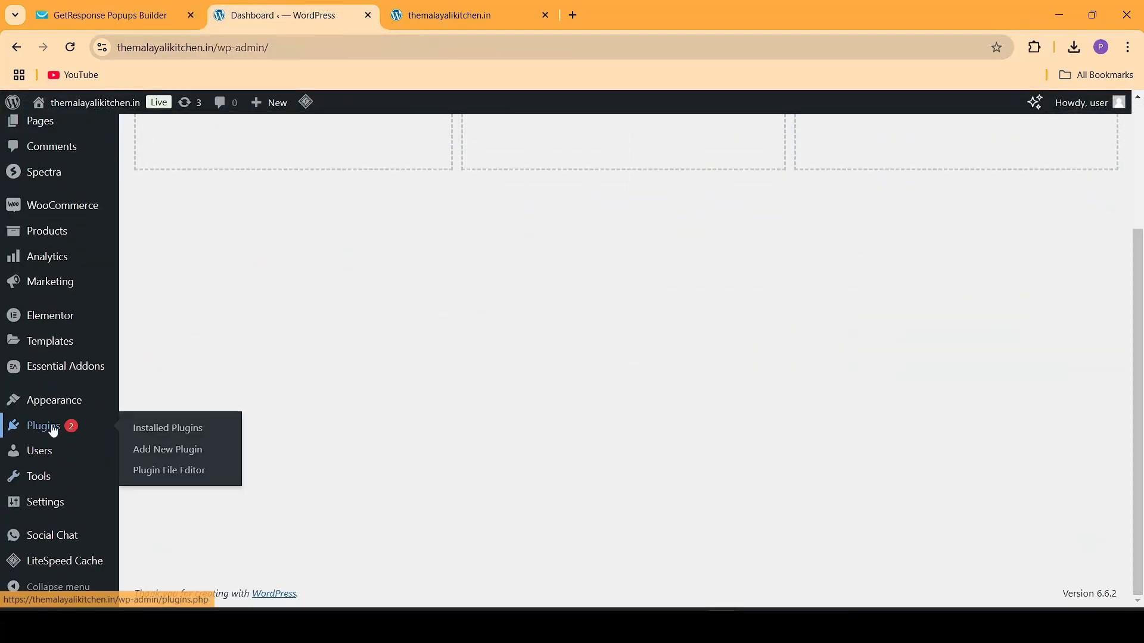
{"action": "left_click", "coordinate": [160, 450]}
{"action": "left_click", "coordinate": [886, 184]}
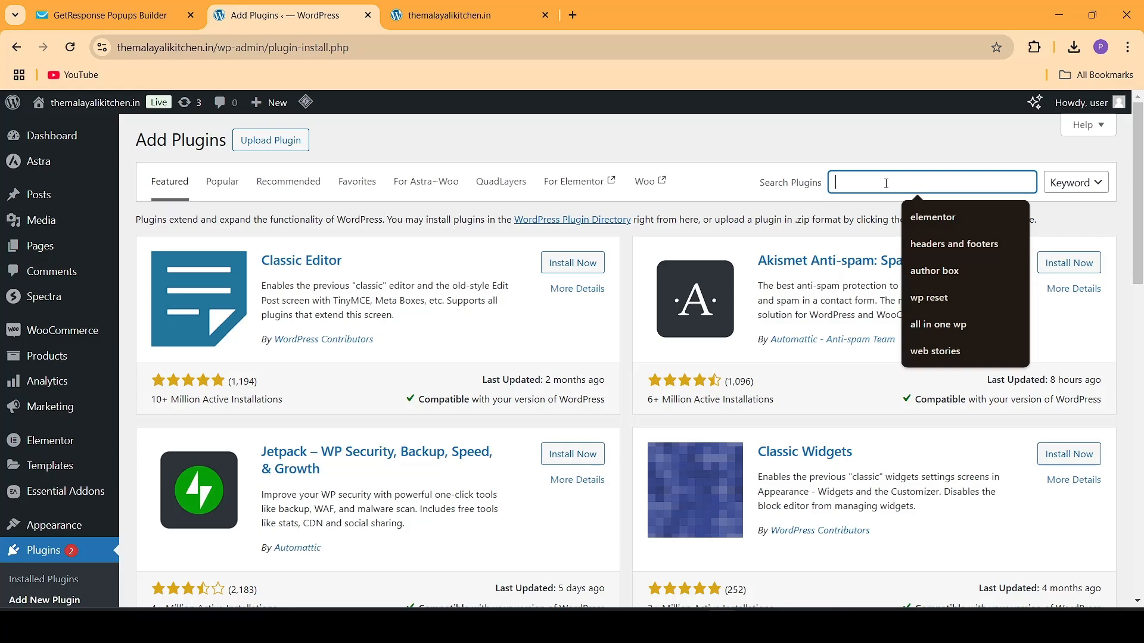
{"action": "type", "text": "insert"}
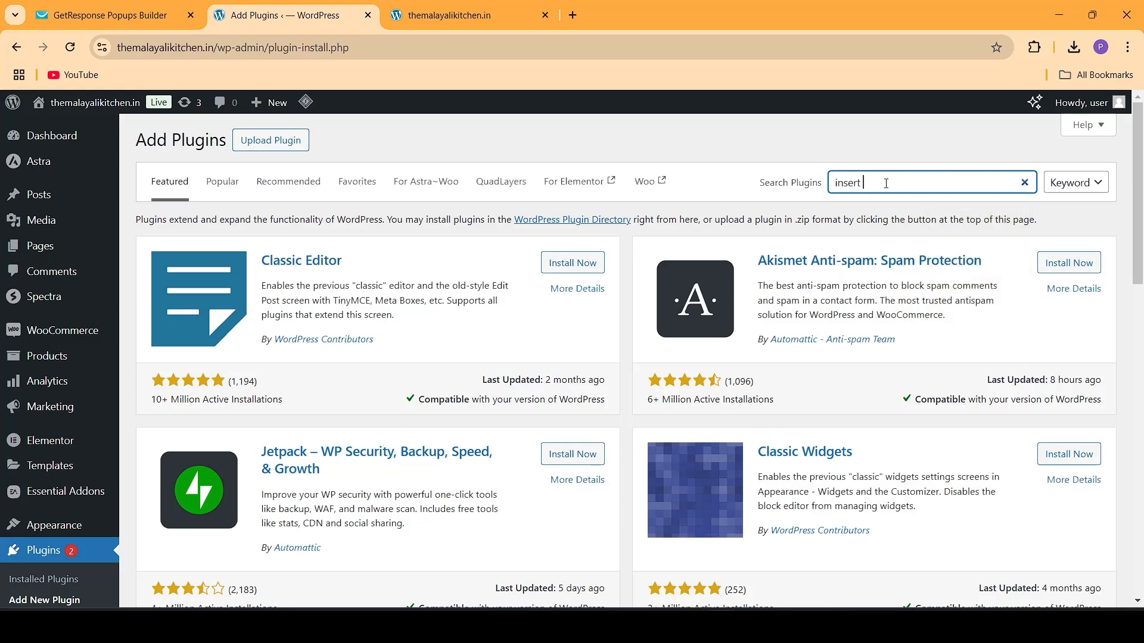
{"action": "type", "text": " headers"}
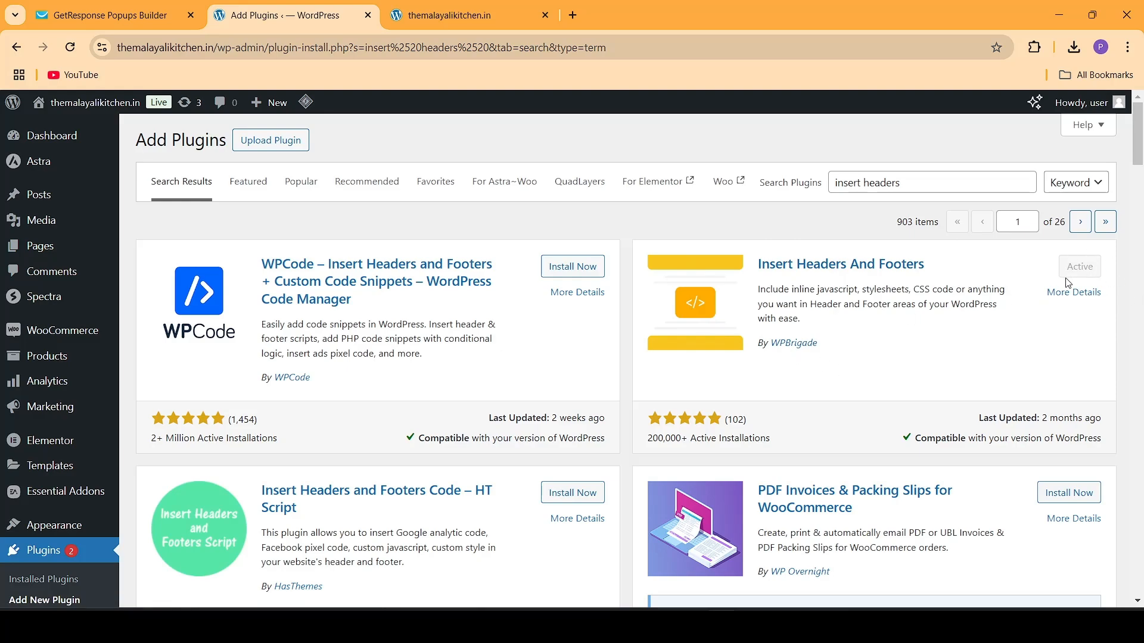
Open the WP Headers and Footers settings and replace the existing header script with the copied GetResponse Web Connect script.
{"action": "scroll", "coordinate": [536, 358], "scroll_direction": "down", "scroll_amount": 10}
{"action": "mouse_move", "coordinate": [30, 511]}
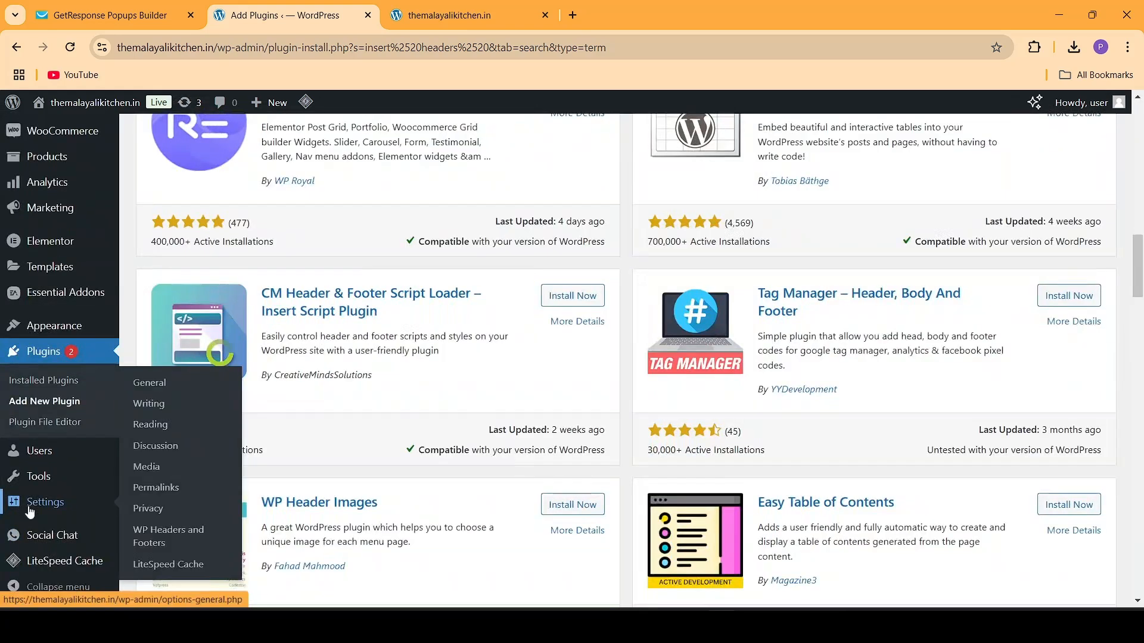
{"action": "left_click", "coordinate": [170, 538]}
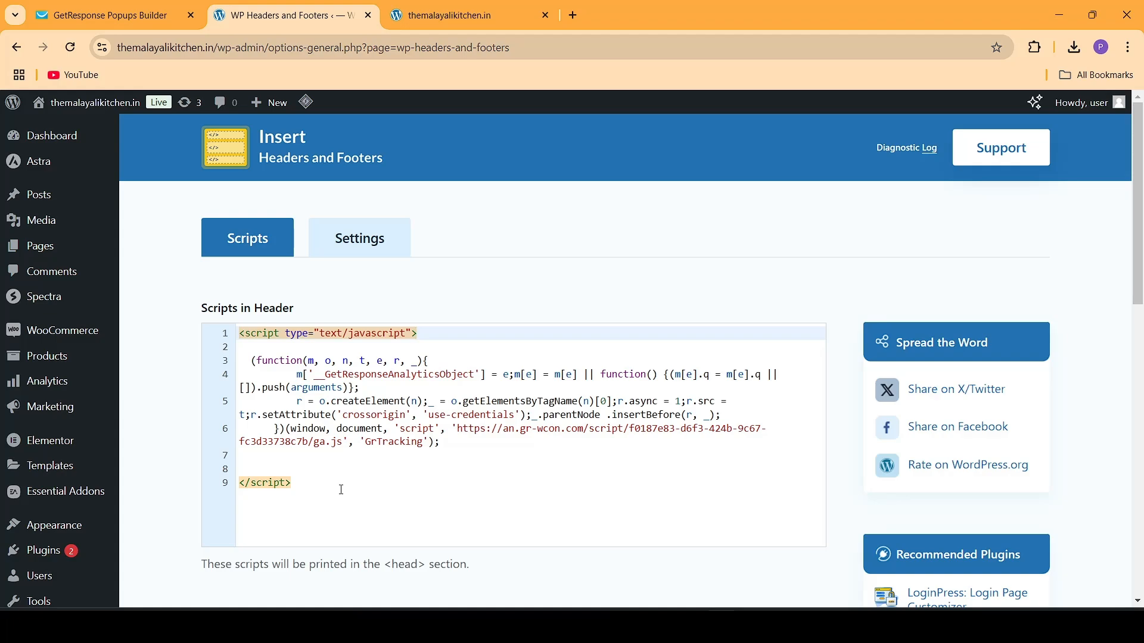
{"action": "left_click_drag", "start_coordinate": [341, 490], "coordinate": [239, 332]}
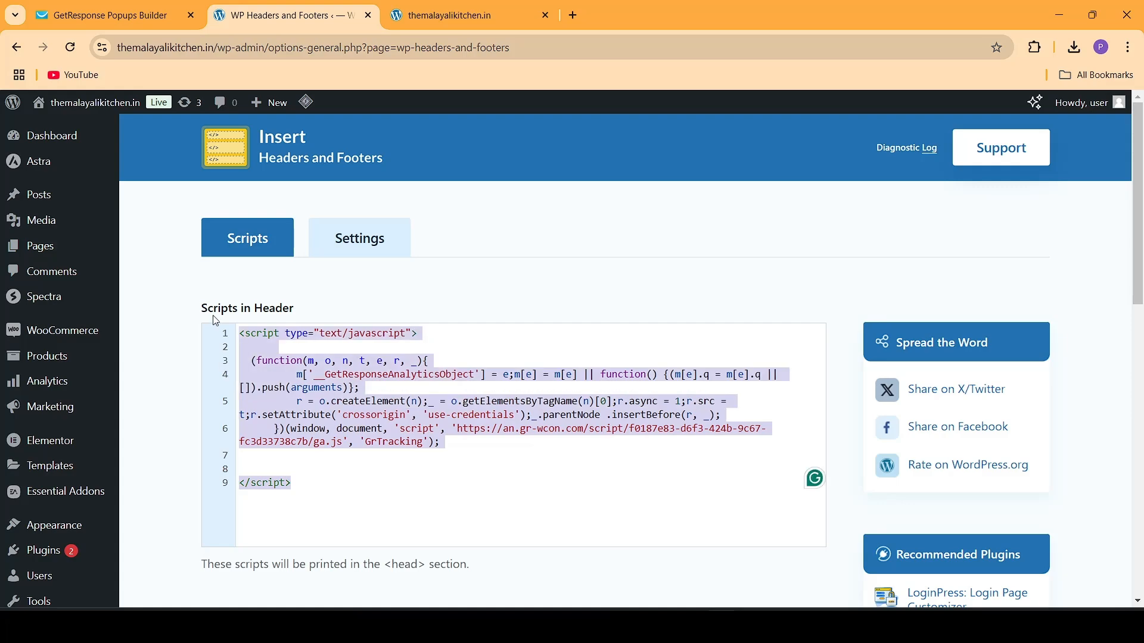
{"action": "key", "text": "BackSpace"}
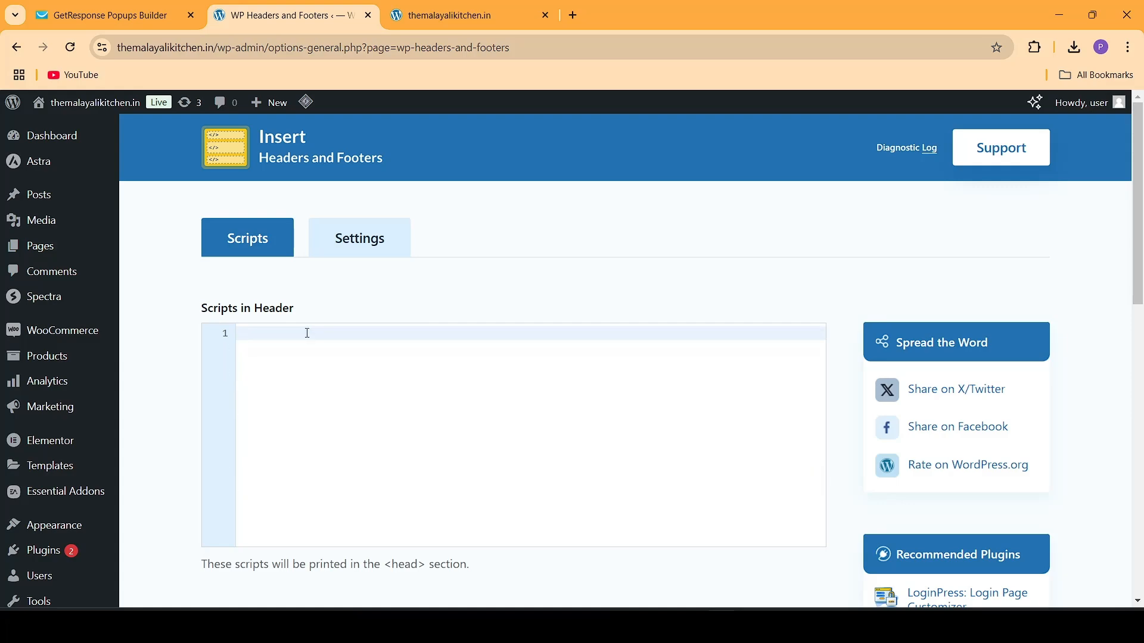
{"action": "key", "text": "ctrl+v"}
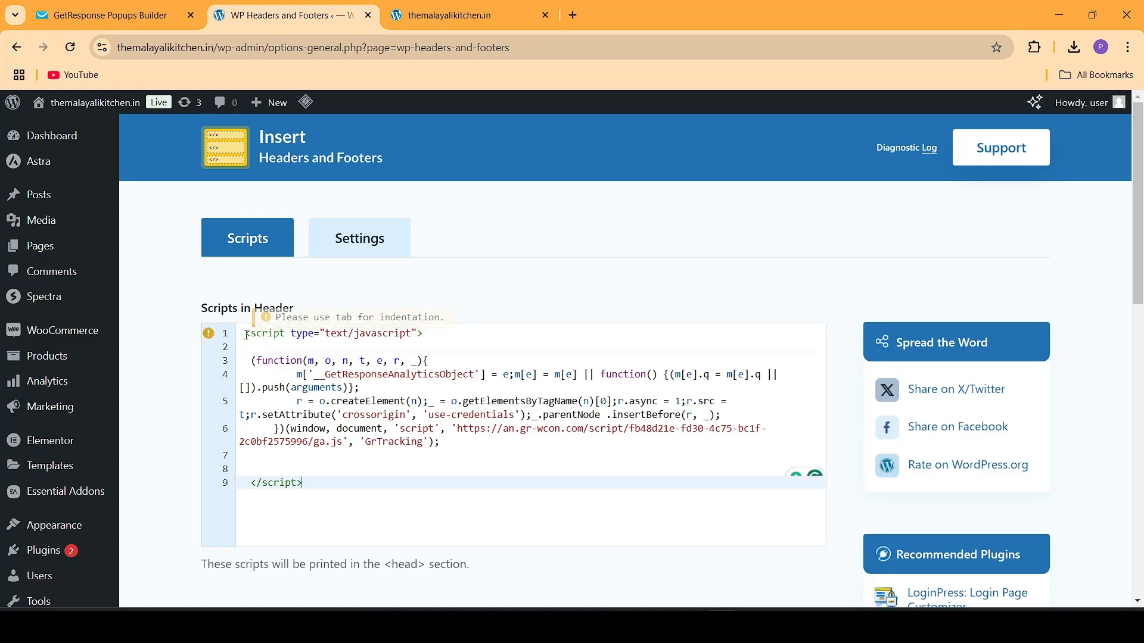
Remove the leading spaces before the opening and closing script tags in the header script.
{"action": "left_click", "coordinate": [247, 335]}
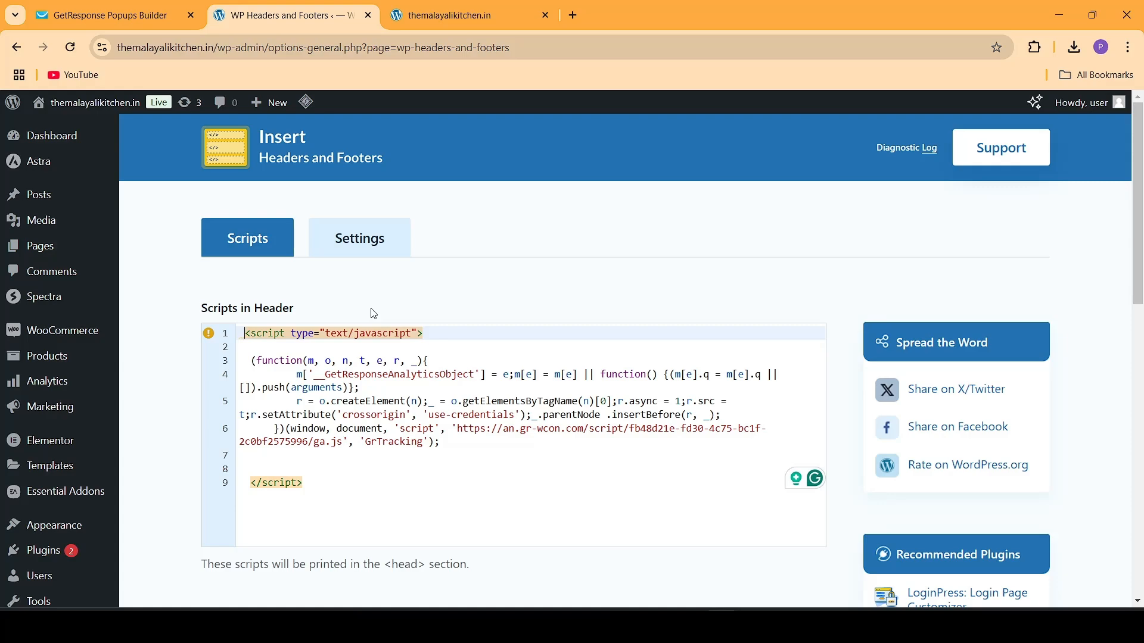
{"action": "key", "text": "BackSpace"}
{"action": "left_click", "coordinate": [251, 485]}
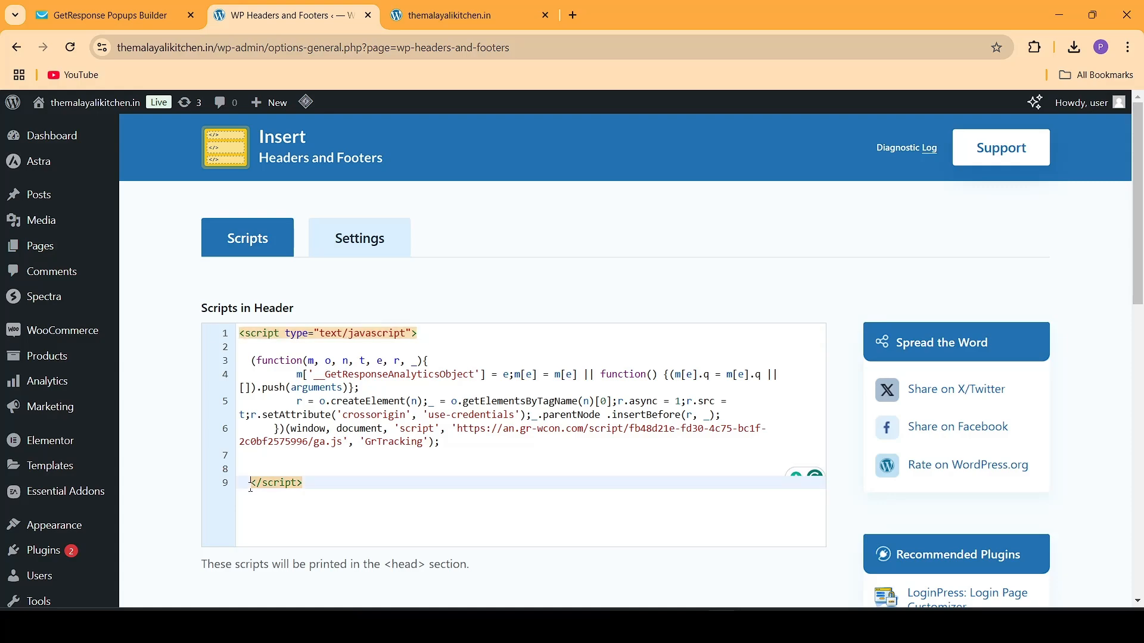
{"action": "key", "text": "BackSpace"}
{"action": "key", "text": "BackSpace"}
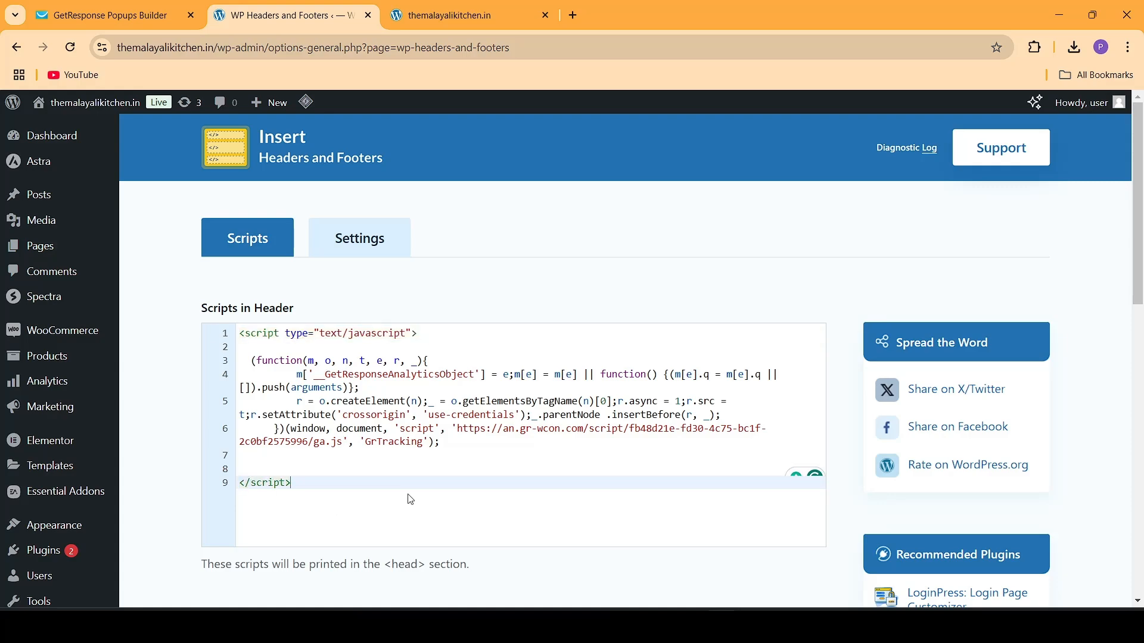
Save the header and footer script settings.
{"action": "left_click", "coordinate": [1140, 387]}
{"action": "left_click_drag", "start_coordinate": [1142, 387], "coordinate": [1141, 584]}
{"action": "mouse_move", "coordinate": [1140, 464]}
{"action": "left_mouse_down"}
{"action": "mouse_move", "coordinate": [1142, 173]}
{"action": "mouse_move", "coordinate": [1141, 464]}
{"action": "left_mouse_up"}
{"action": "left_click", "coordinate": [324, 498]}
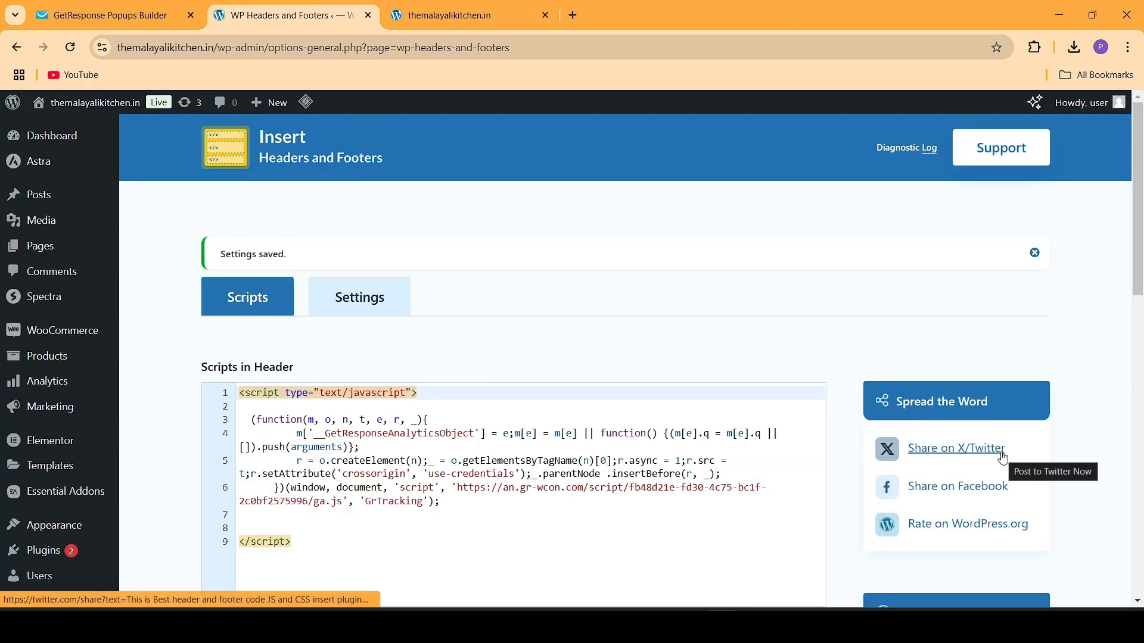
Return to the GetResponse popup settings, close the Web Connect instructions, and save and publish the popup.
{"action": "left_click", "coordinate": [109, 18]}
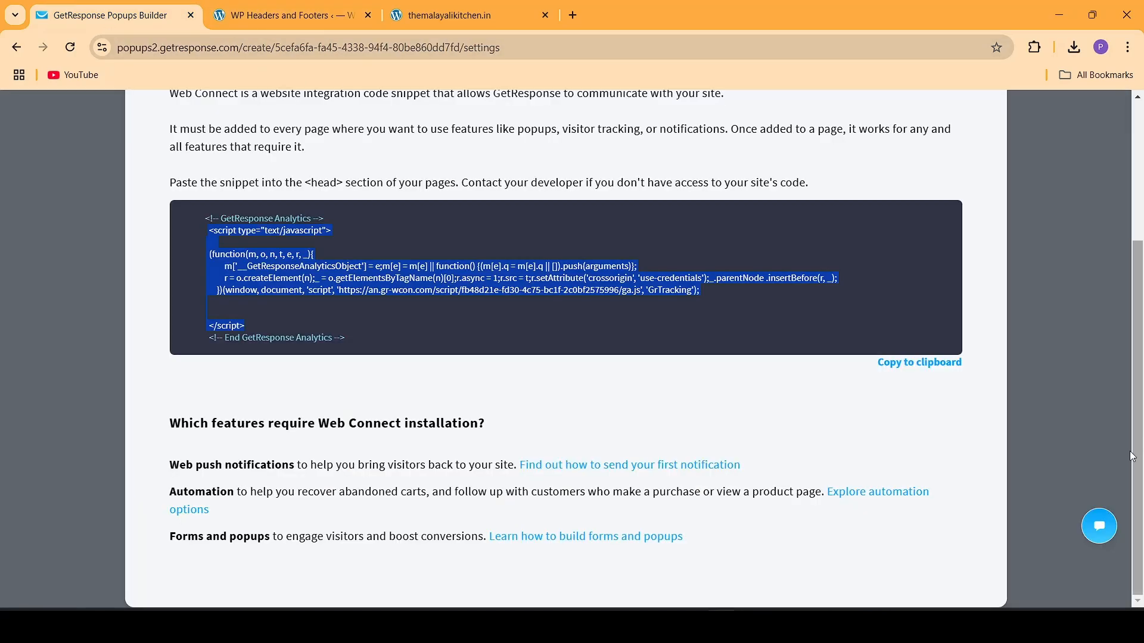
{"action": "left_click", "coordinate": [1052, 422]}
{"action": "scroll", "coordinate": [1052, 422], "scroll_direction": "down", "scroll_amount": 2}
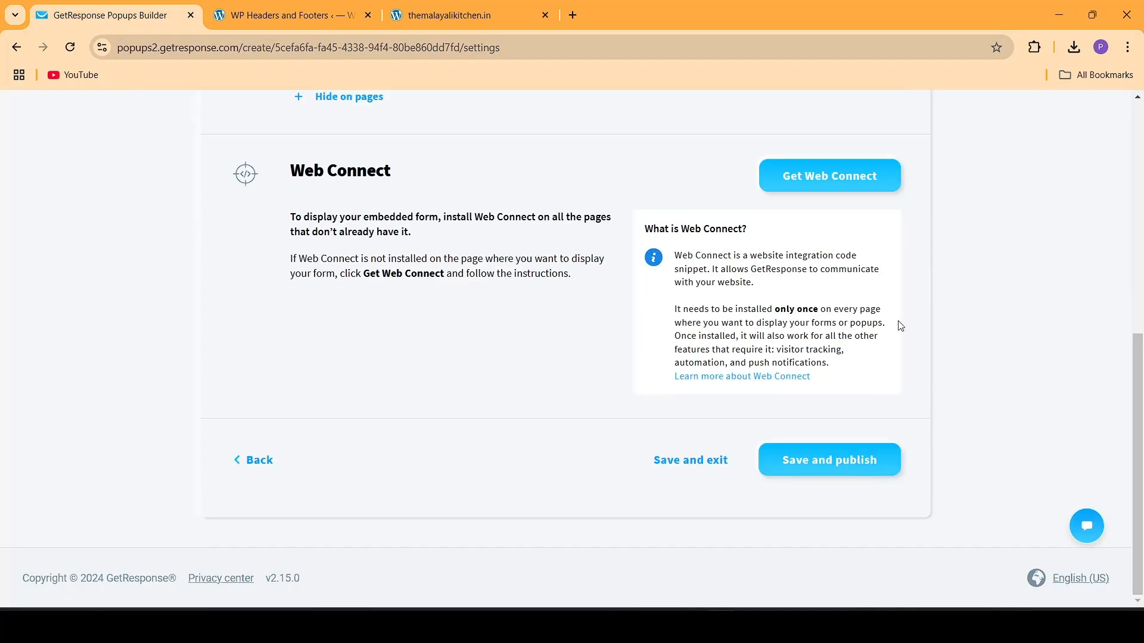
{"action": "left_click", "coordinate": [834, 462]}
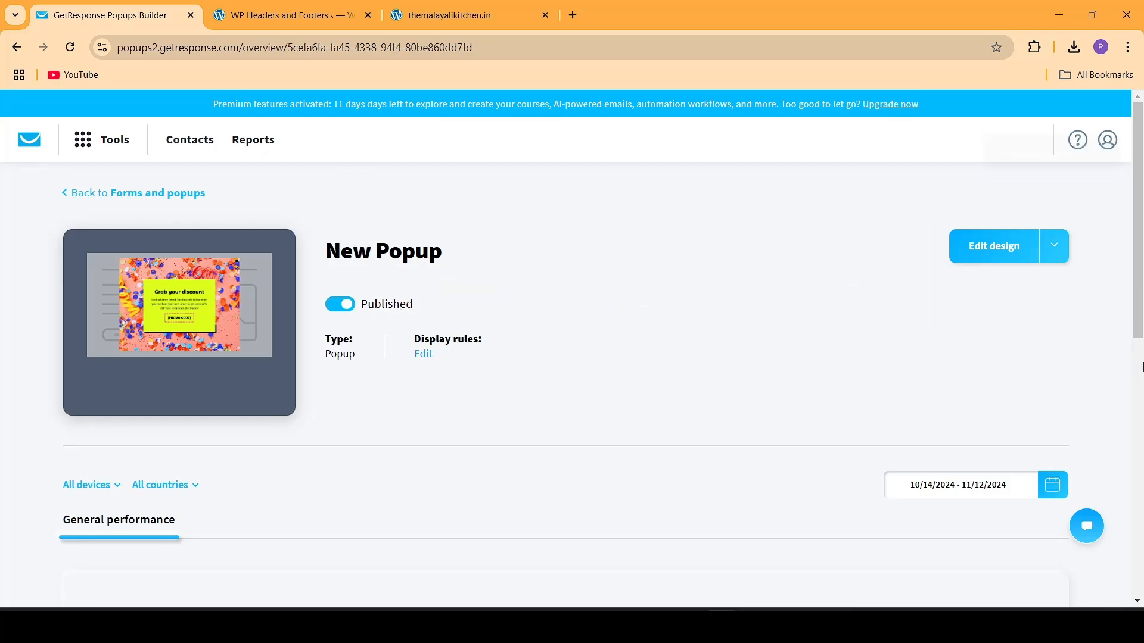
{"action": "mouse_move", "coordinate": [1142, 324]}
{"action": "left_mouse_down"}
{"action": "mouse_move", "coordinate": [1143, 338]}
{"action": "mouse_move", "coordinate": [1143, 324]}
{"action": "left_mouse_up"}
{"action": "left_click", "coordinate": [454, 13]}
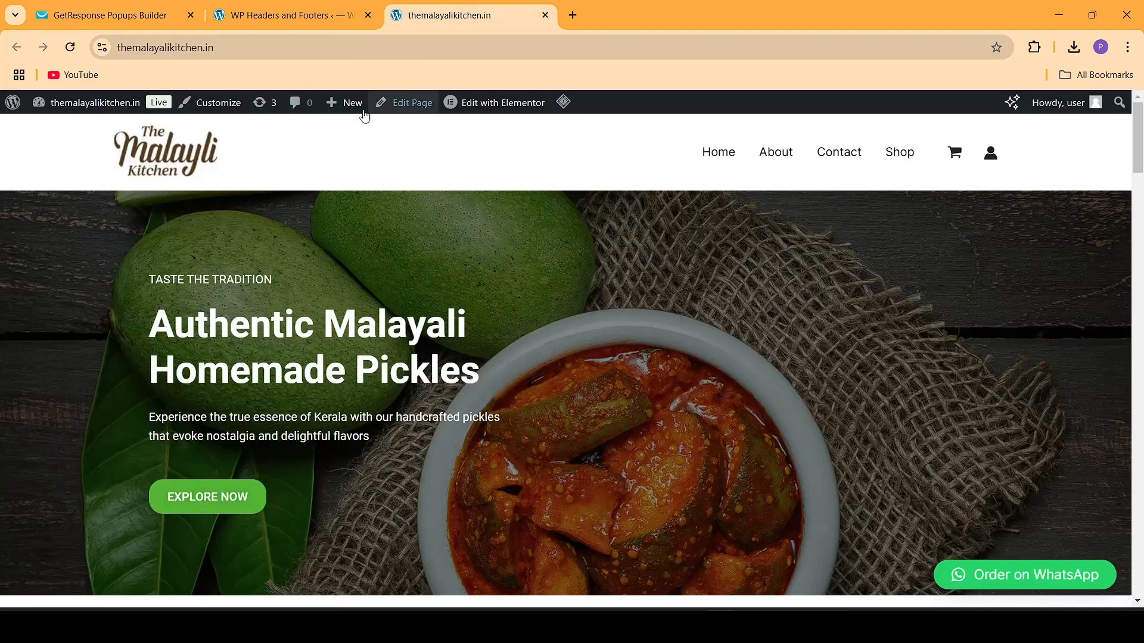
{"action": "left_click", "coordinate": [245, 50]}
{"action": "left_click", "coordinate": [245, 49]}
{"action": "triple_click", "coordinate": [285, 50]}
{"action": "key", "text": "ctrl+c"}
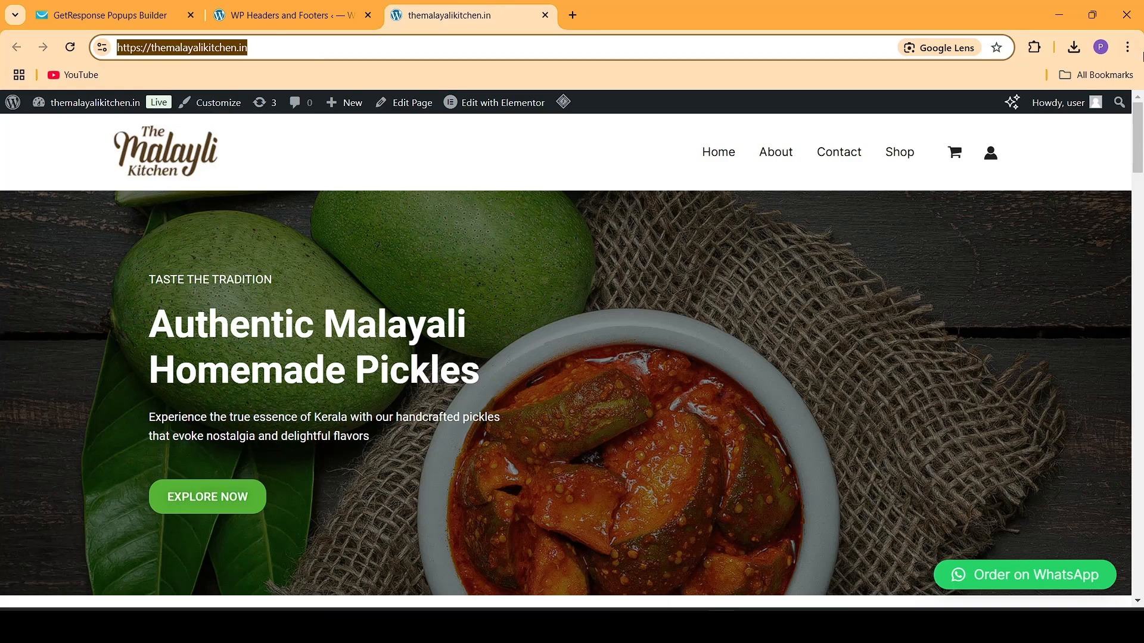
{"action": "left_click", "coordinate": [1128, 47]}
{"action": "left_click", "coordinate": [1004, 152]}
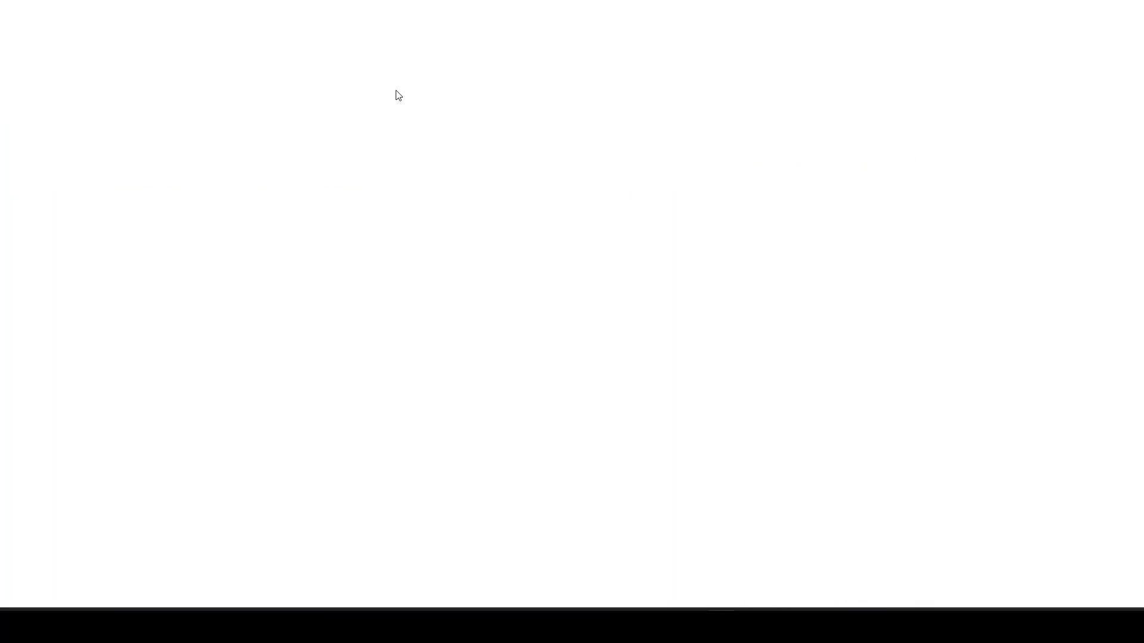
{"action": "key", "text": "ctrl+v"}
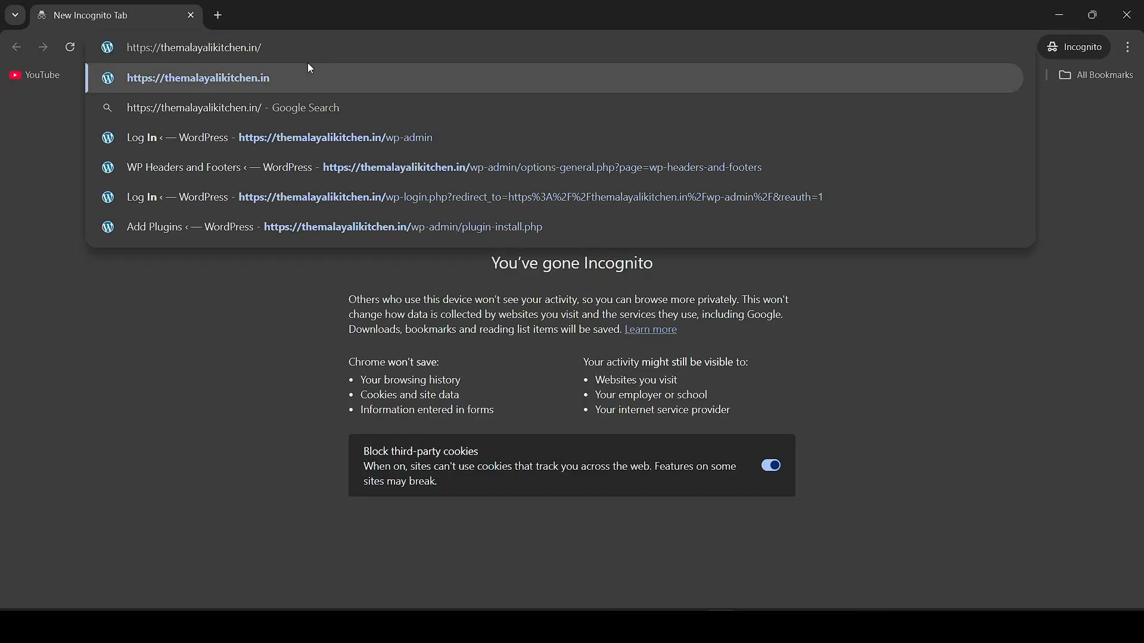
{"action": "key", "text": "Return"}
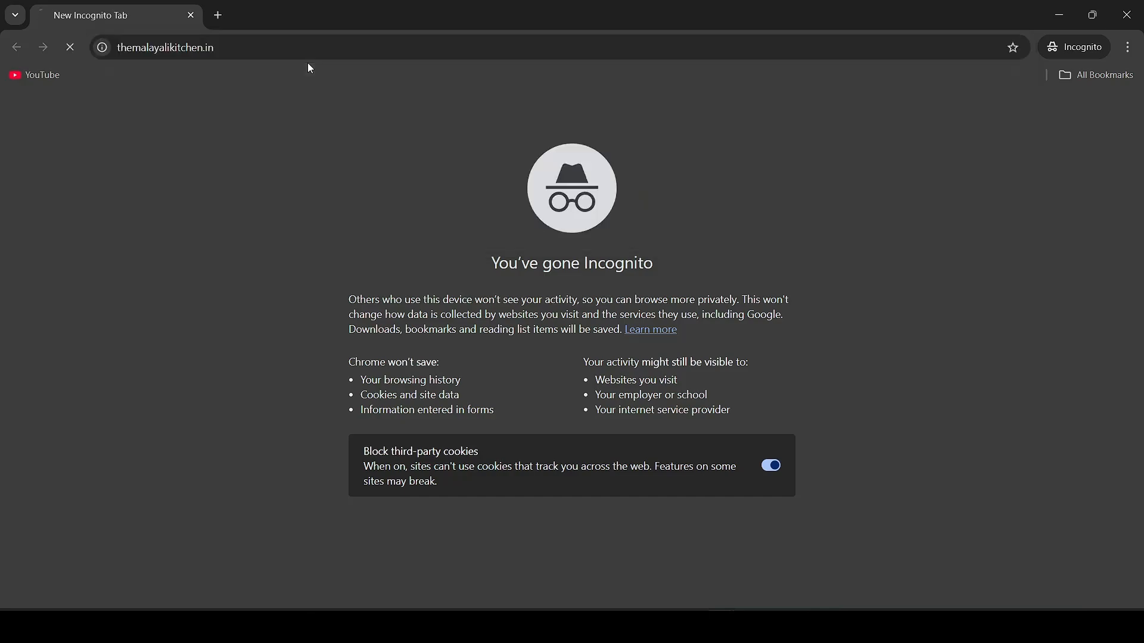